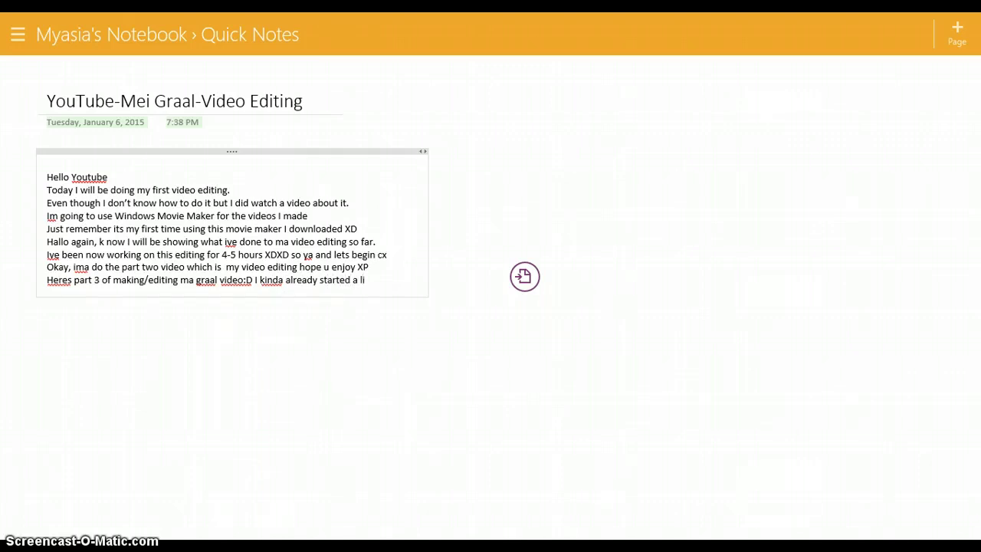
- Complete the note's last line so that it ends with "already started a little bit but enjoy da video!!!"
{"action": "type", "text": "it "}
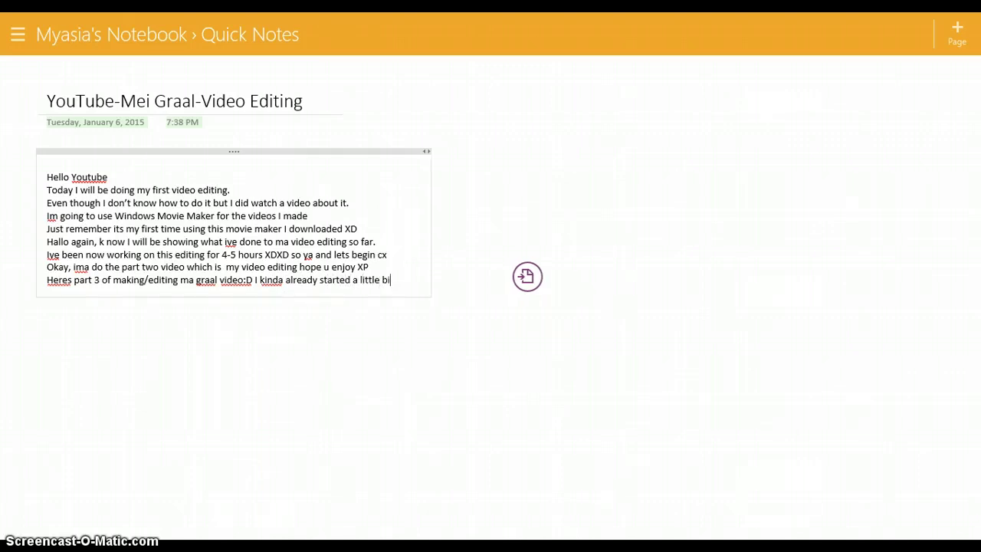
{"action": "type", "text": "but"}
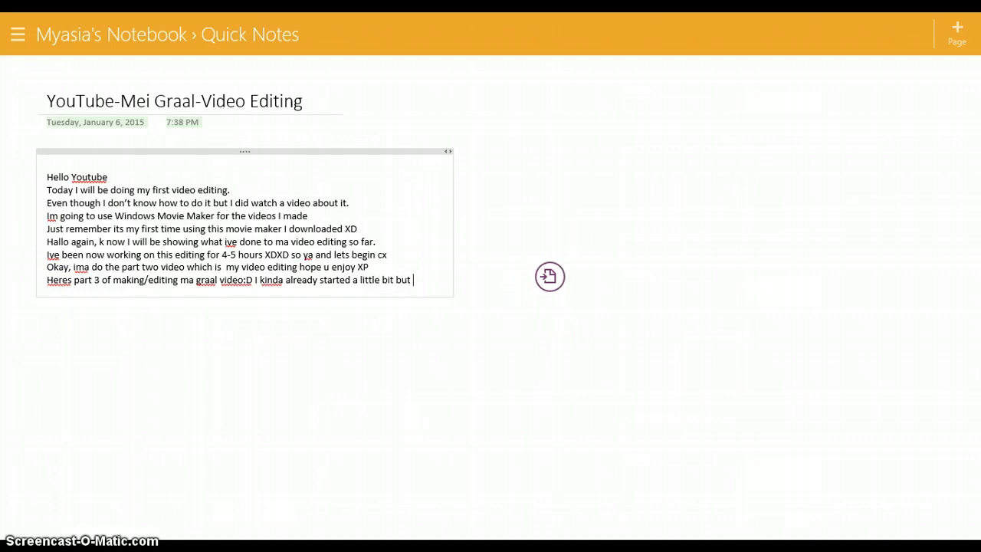
{"action": "type", "text": " enjoy d"}
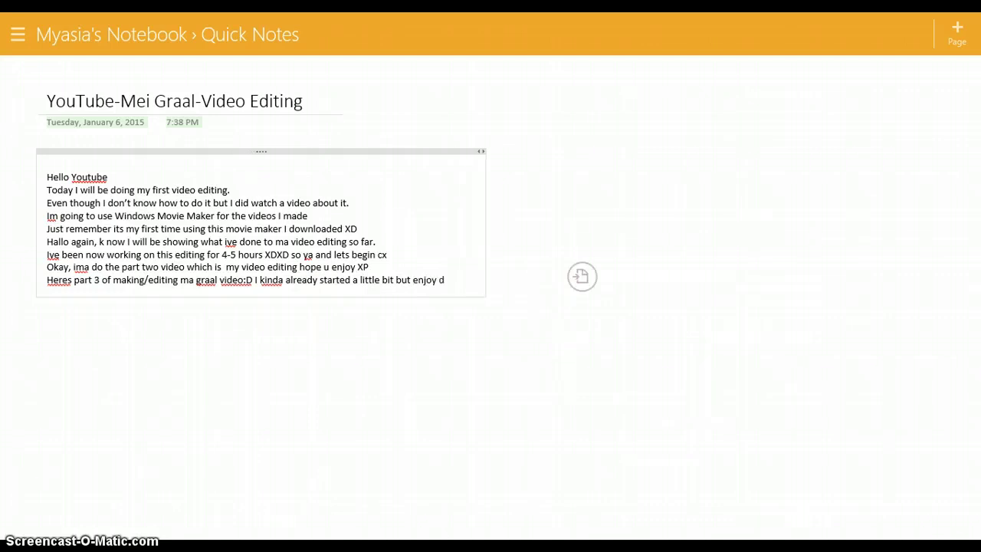
{"action": "type", "text": "a video"}
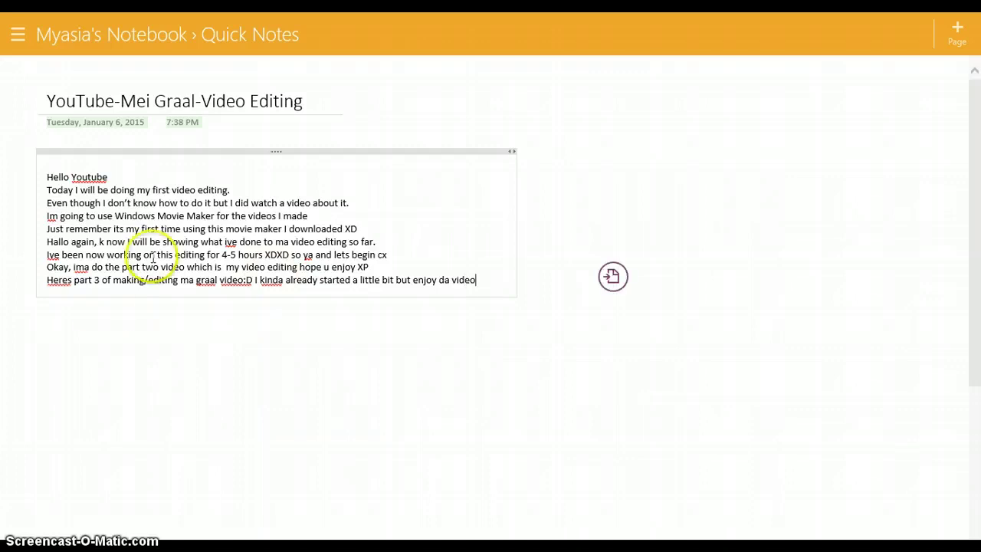
{"action": "type", "text": "!!!"}
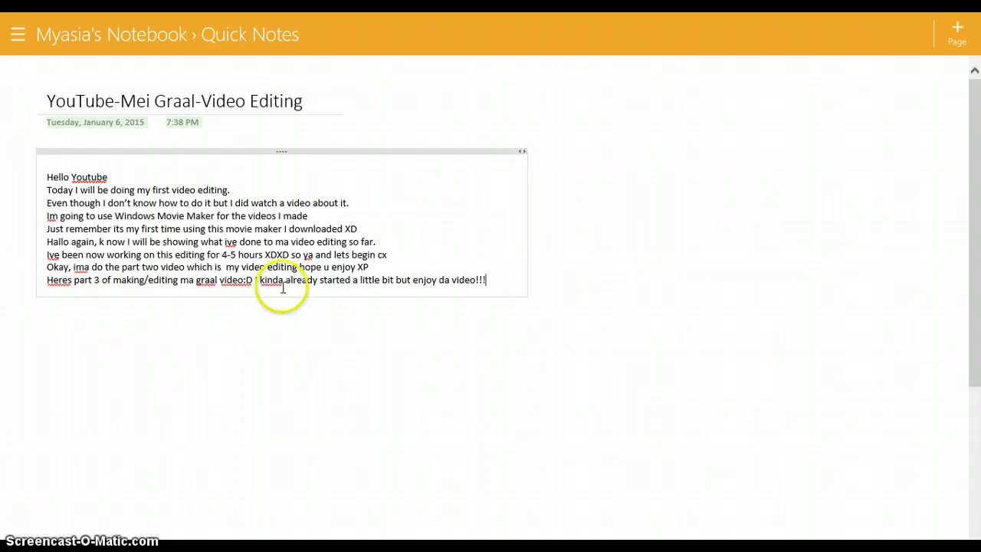
- Switch to Movie Maker and insert the Camera Roll photo whose file name starts with 10525793 after the black credits clip
{"action": "key", "text": "alt+Tab"}
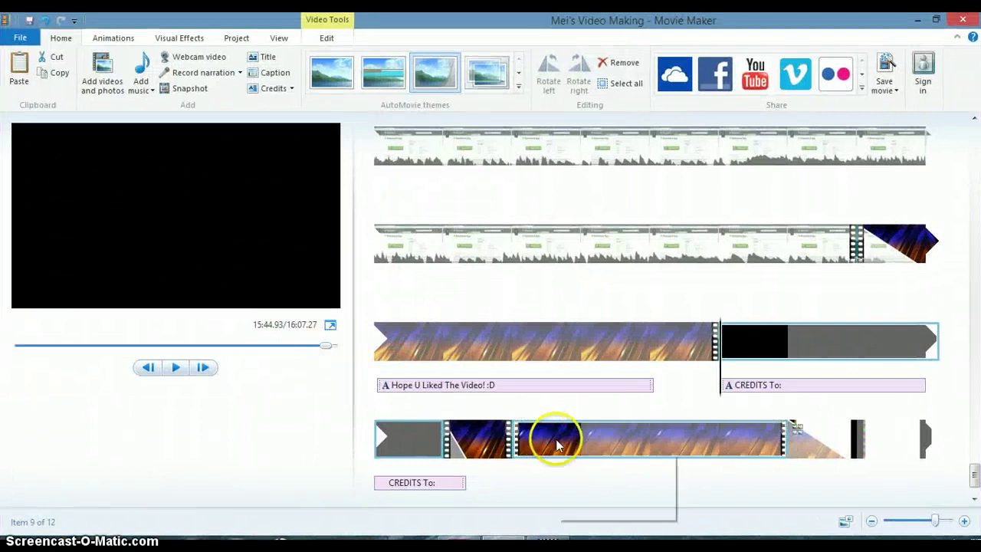
{"action": "left_click", "coordinate": [555, 444]}
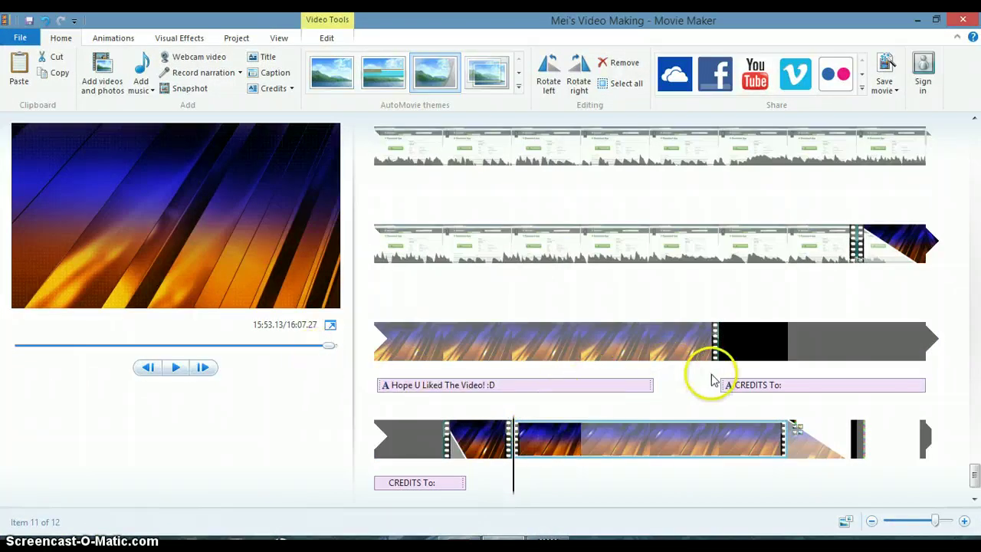
{"action": "left_click", "coordinate": [776, 360]}
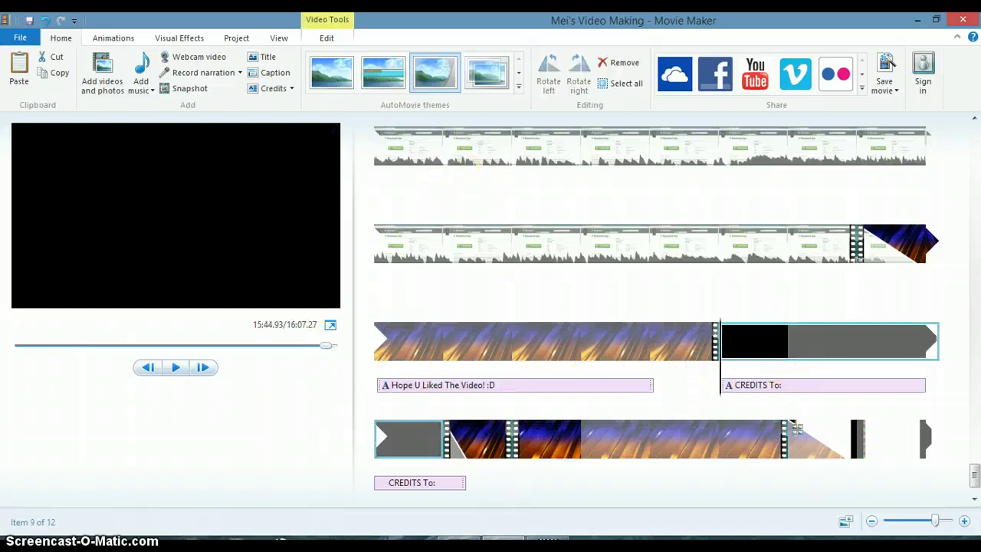
{"action": "left_click", "coordinate": [102, 74]}
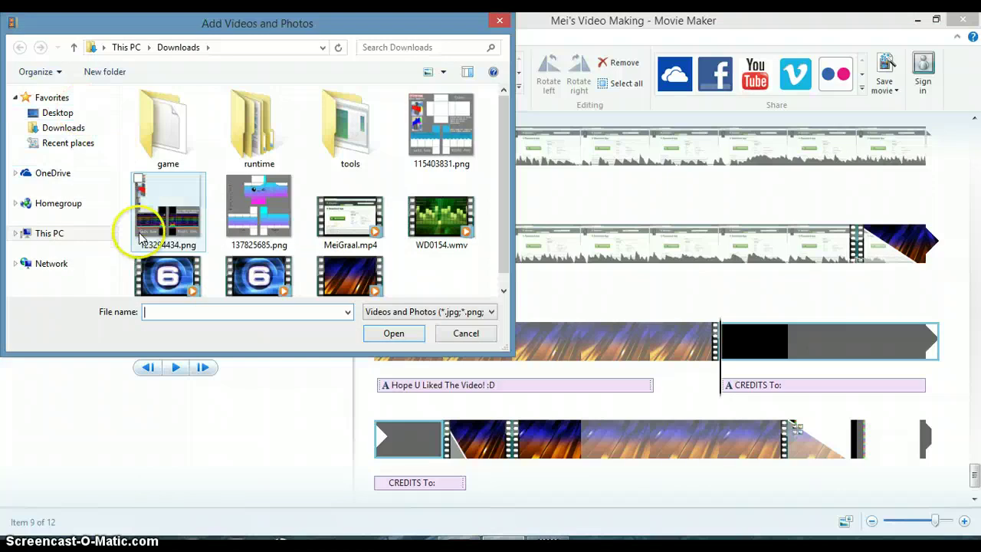
{"action": "left_click", "coordinate": [269, 282]}
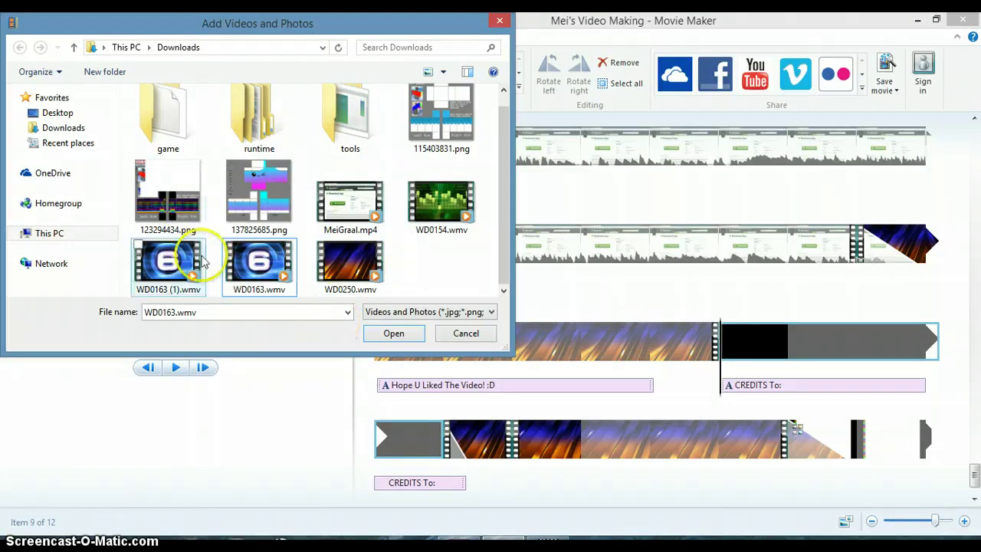
{"action": "left_click", "coordinate": [65, 127]}
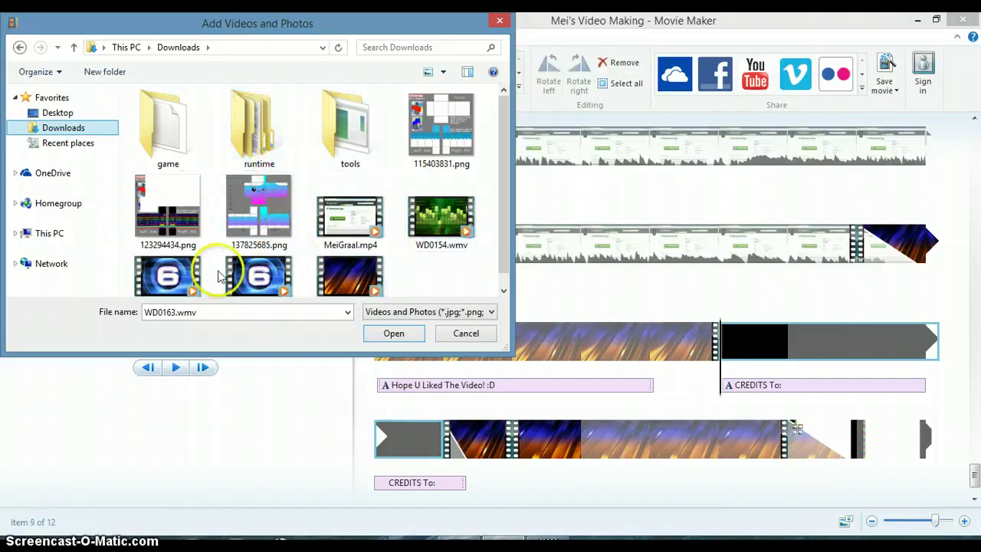
{"action": "left_click", "coordinate": [55, 235]}
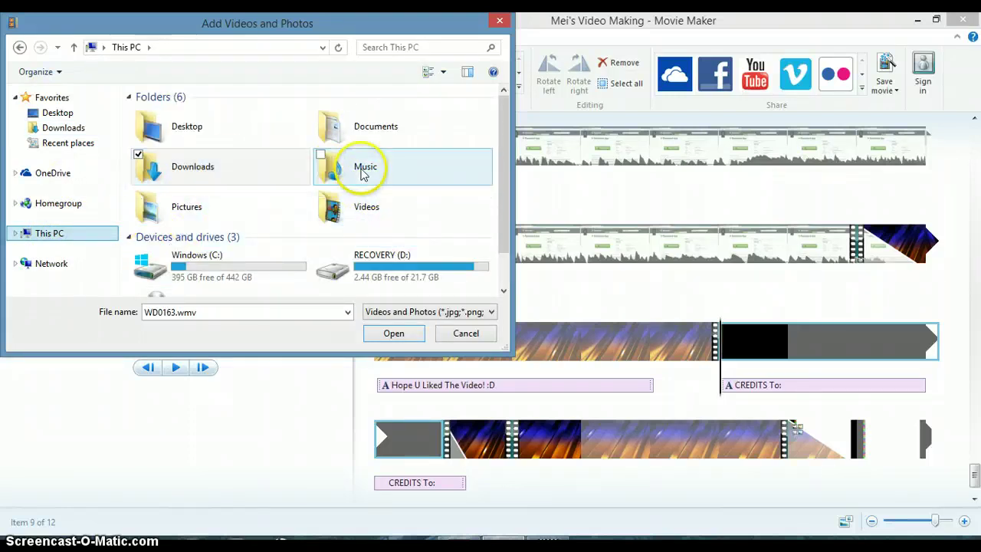
{"action": "double_click", "coordinate": [182, 220]}
{"action": "double_click", "coordinate": [164, 159]}
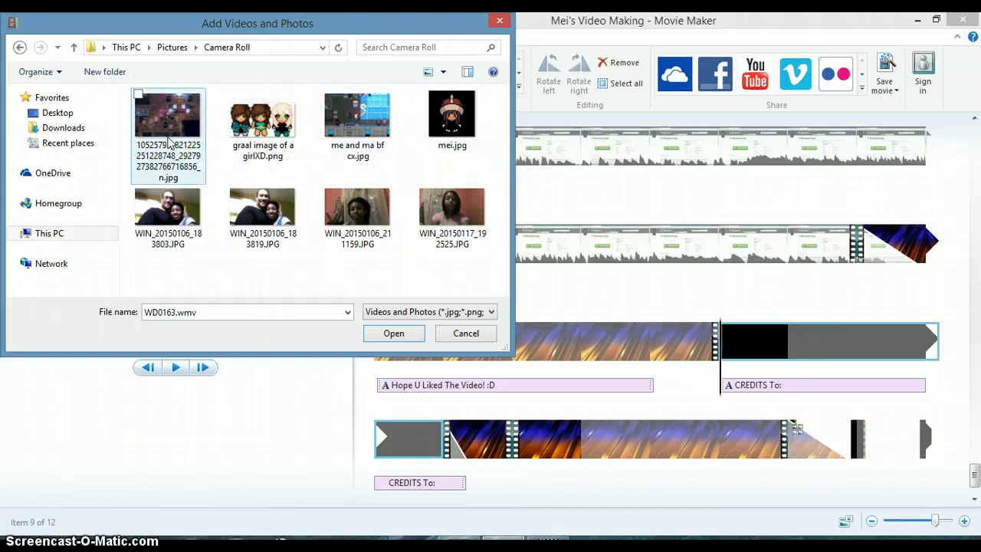
{"action": "left_click", "coordinate": [196, 116]}
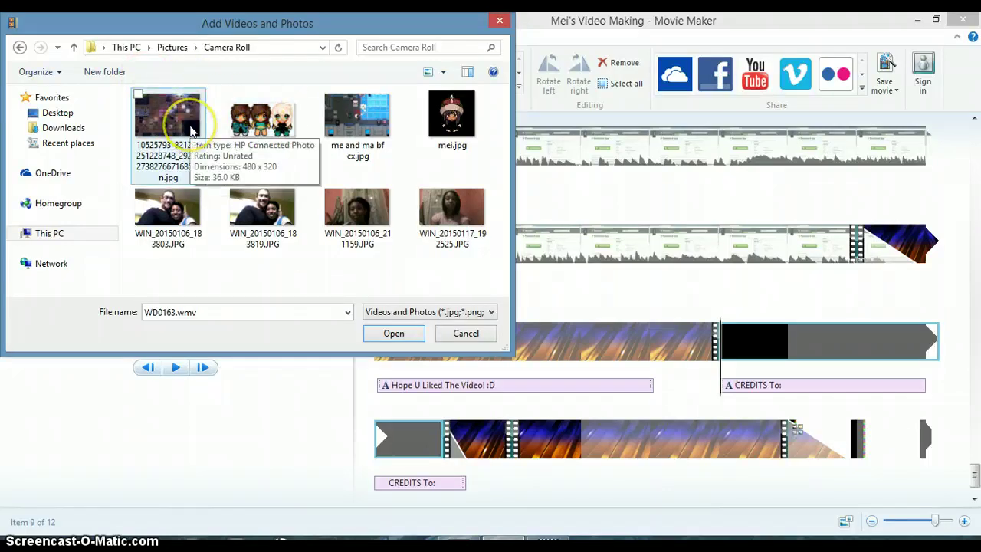
{"action": "double_click", "coordinate": [190, 127]}
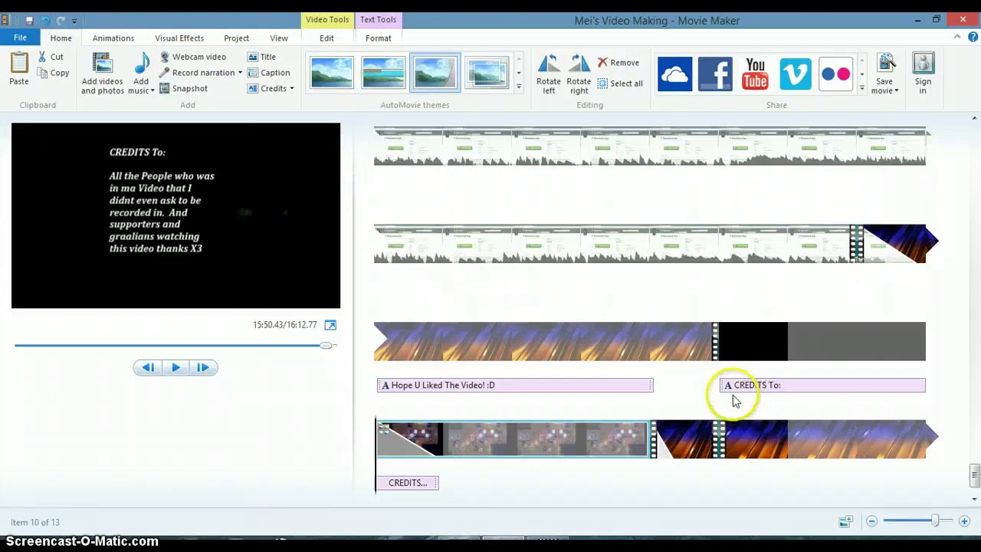
- Move the inserted photo ahead of the black clip and shift the CREDITS To: caption to the photo's start
{"action": "left_click", "coordinate": [749, 359]}
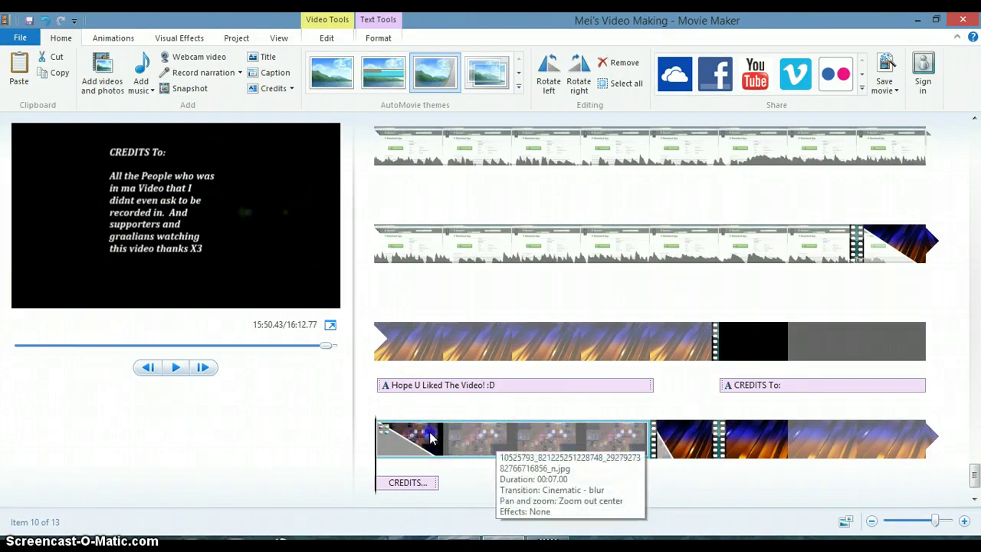
{"action": "left_click_drag", "start_coordinate": [434, 442], "coordinate": [775, 365]}
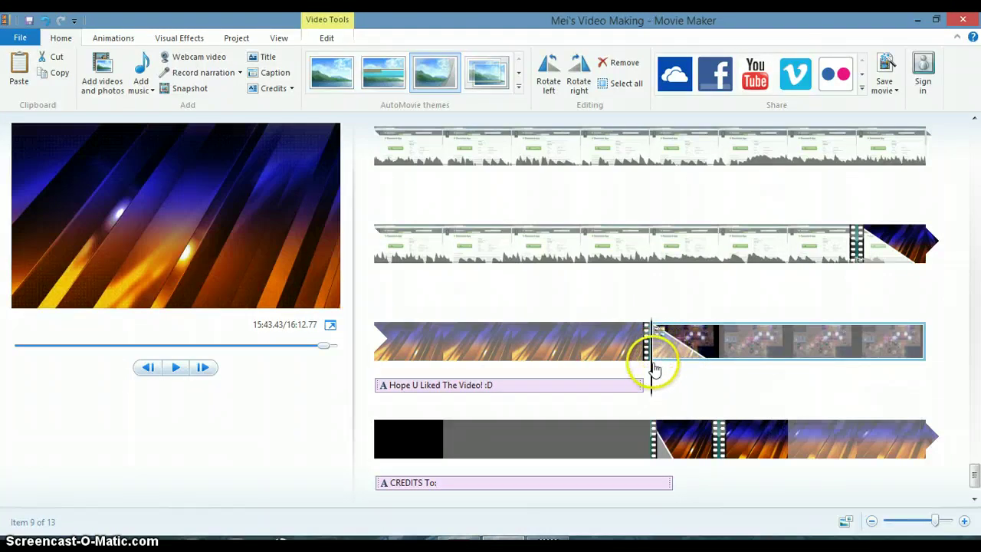
{"action": "left_click_drag", "start_coordinate": [536, 481], "coordinate": [655, 374]}
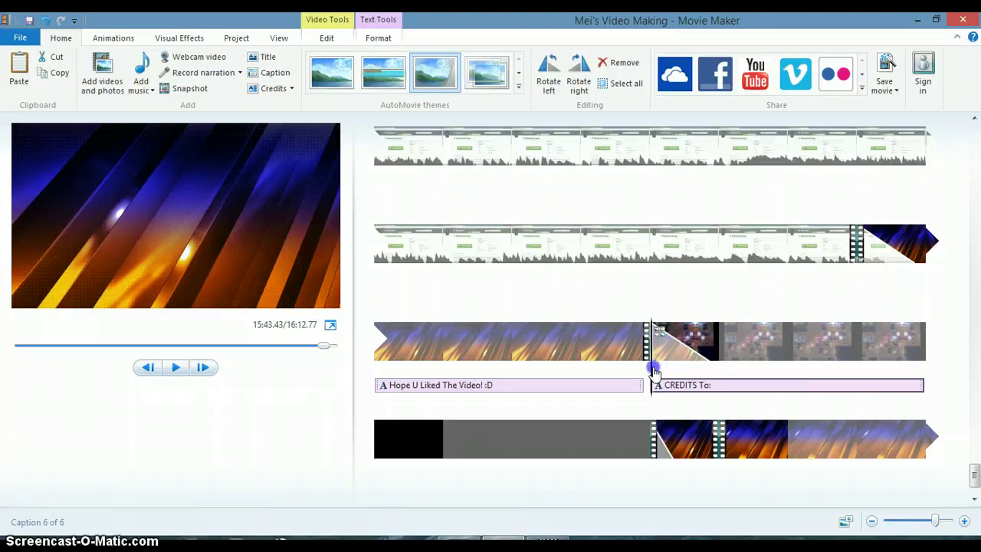
- Preview the movie's ending from the "Hope U Liked The Video! :D" clip through the credits photo
{"action": "left_click", "coordinate": [649, 372]}
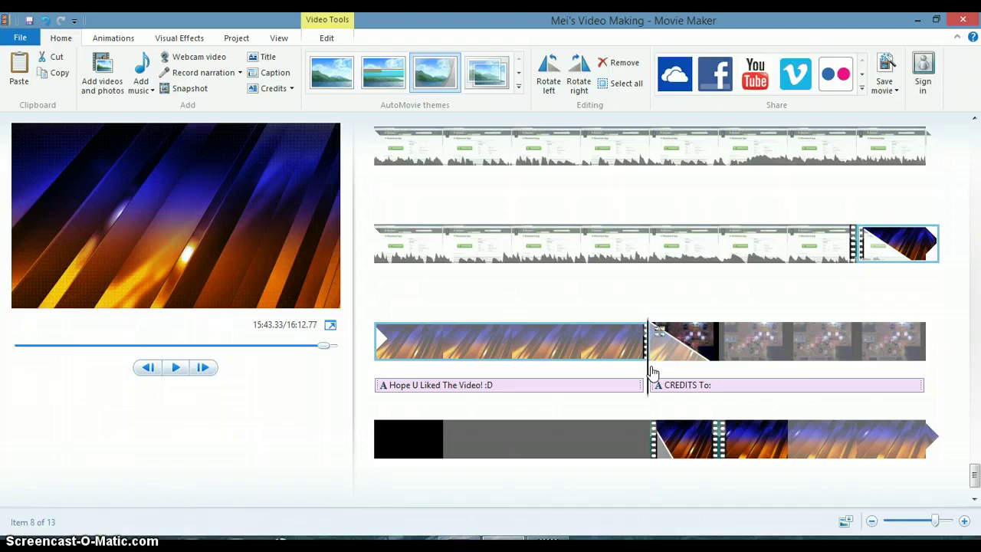
{"action": "left_click", "coordinate": [650, 371]}
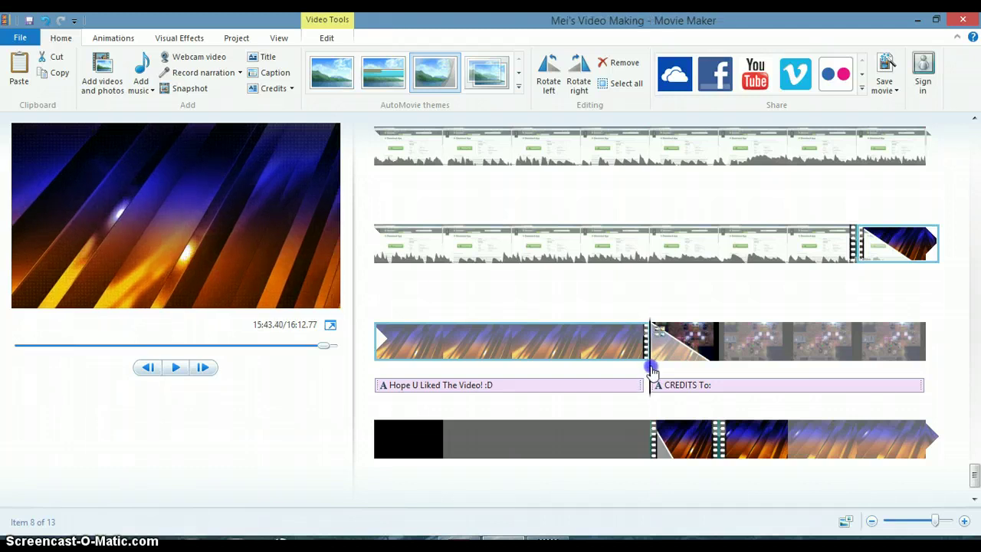
{"action": "left_click", "coordinate": [652, 371]}
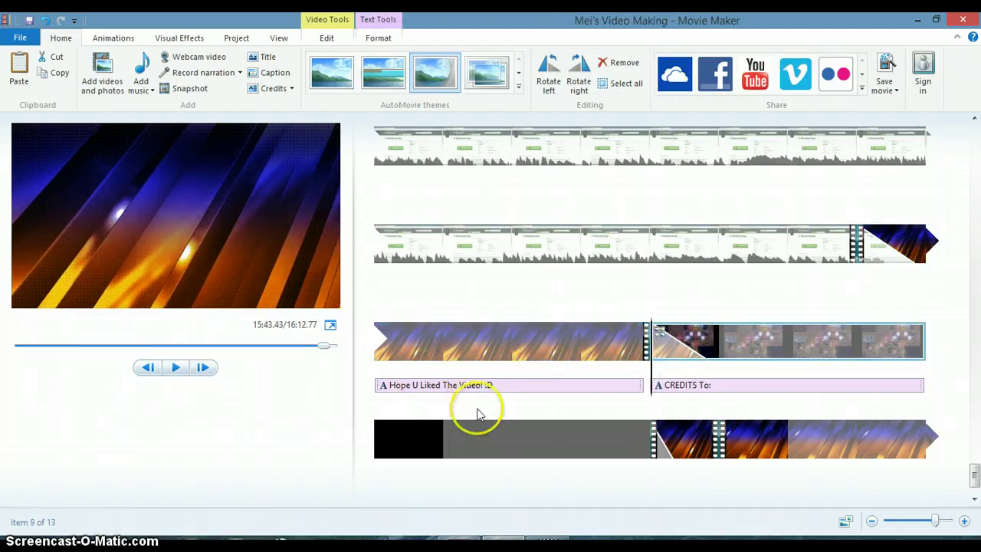
{"action": "left_click", "coordinate": [177, 371]}
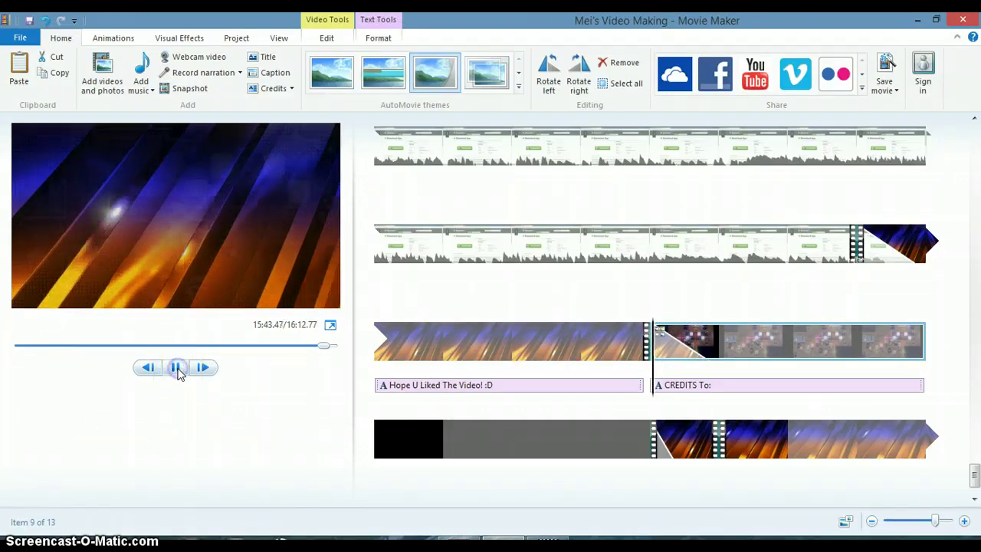
{"action": "left_click", "coordinate": [513, 345]}
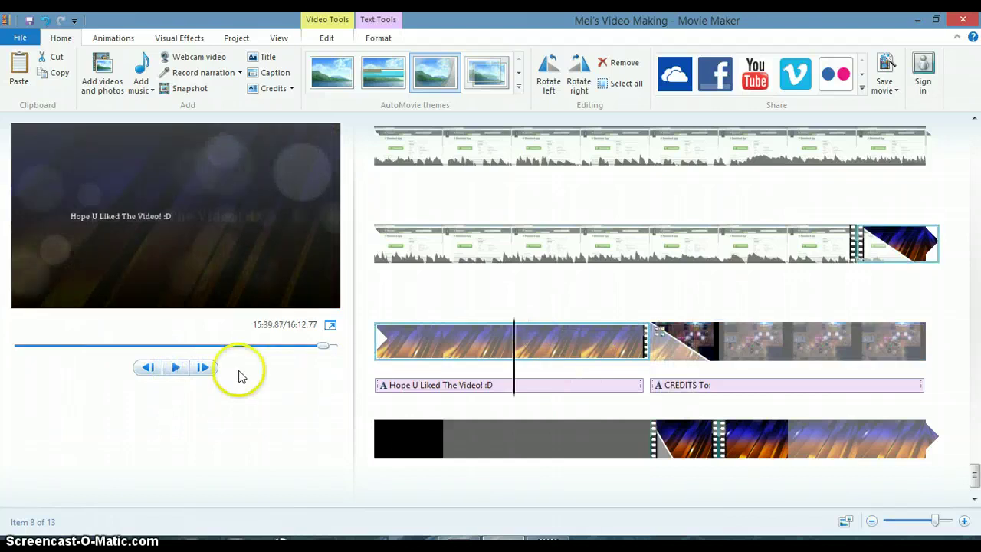
{"action": "left_click", "coordinate": [175, 369]}
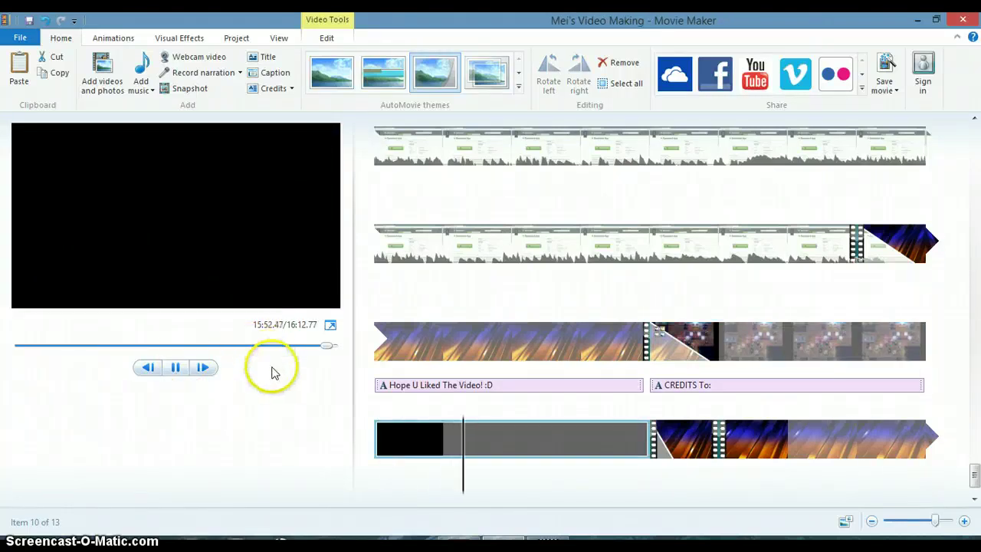
{"action": "left_click", "coordinate": [408, 450]}
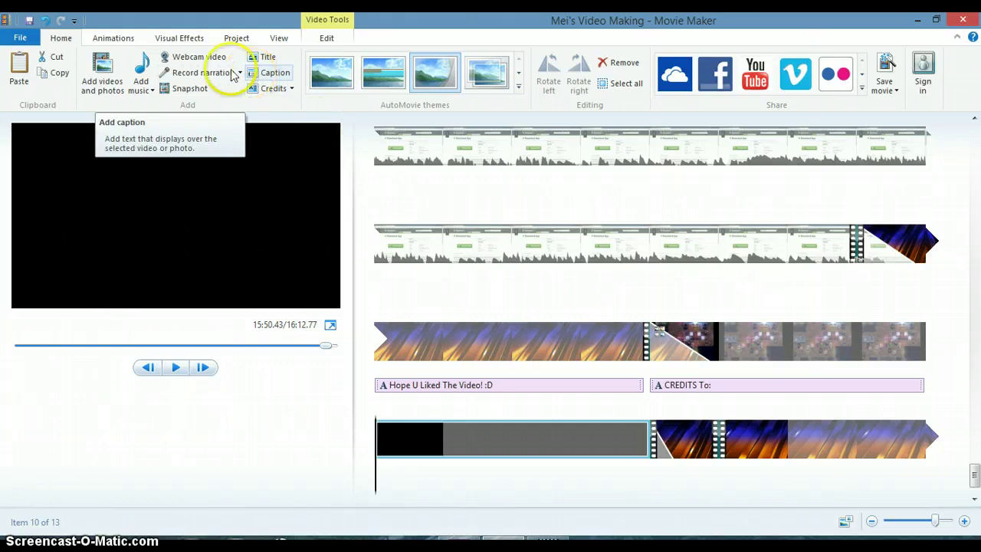
{"action": "left_click", "coordinate": [89, 82]}
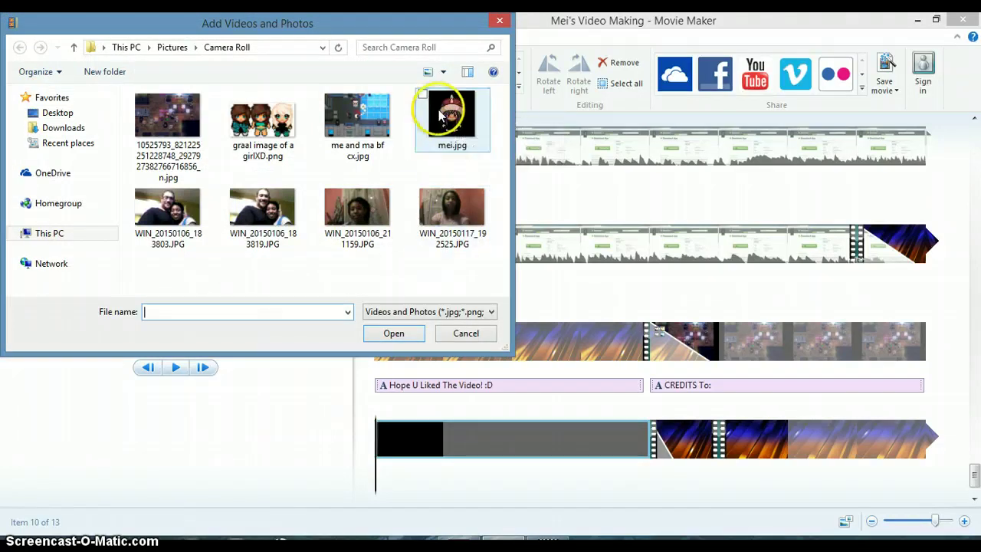
{"action": "left_click", "coordinate": [441, 119]}
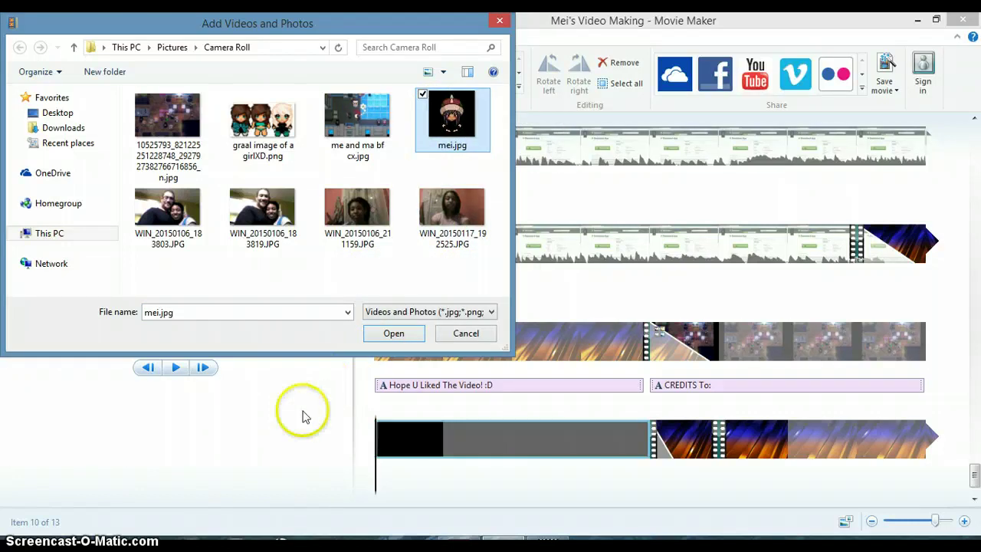
{"action": "left_click", "coordinate": [282, 125]}
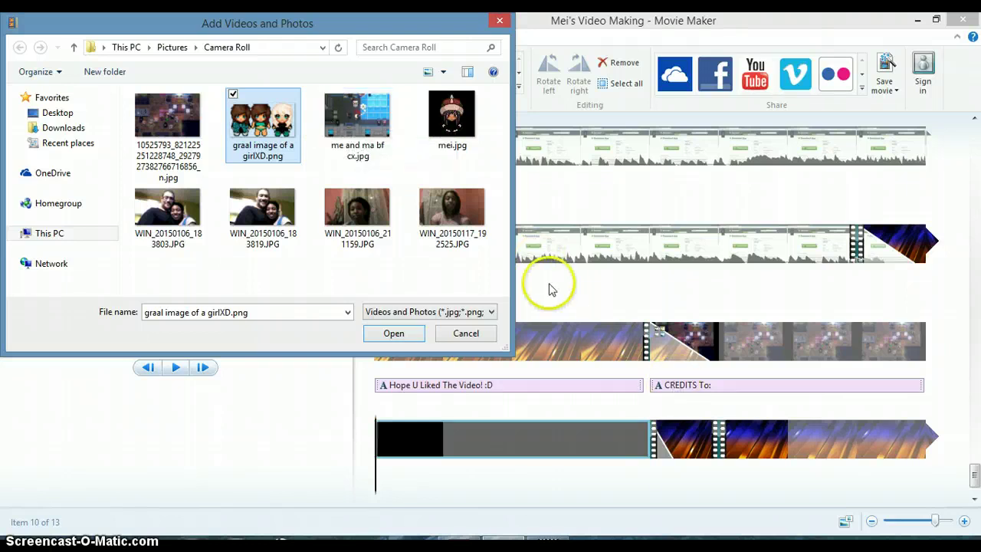
{"action": "left_click", "coordinate": [458, 335]}
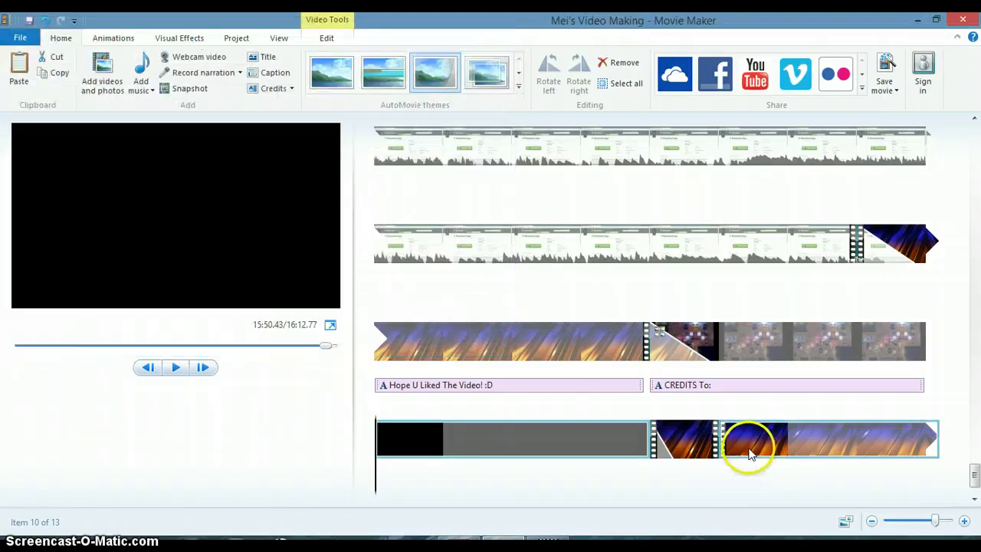
- Move the two closing blue-and-orange clips ahead of the black clip, directly after the credits photo
{"action": "left_click_drag", "start_coordinate": [717, 449], "coordinate": [440, 456]}
{"action": "left_click_drag", "start_coordinate": [760, 445], "coordinate": [504, 455]}
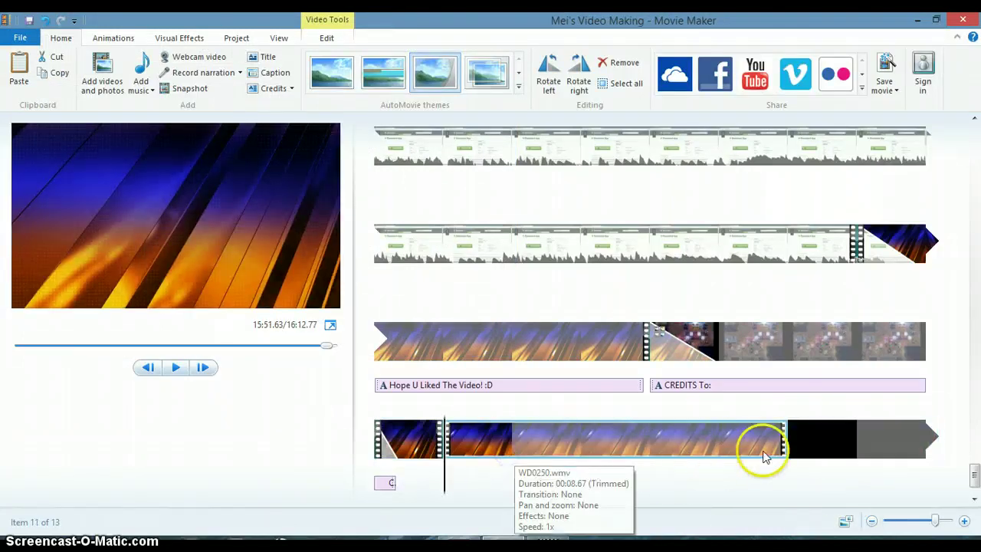
{"action": "left_click", "coordinate": [388, 485]}
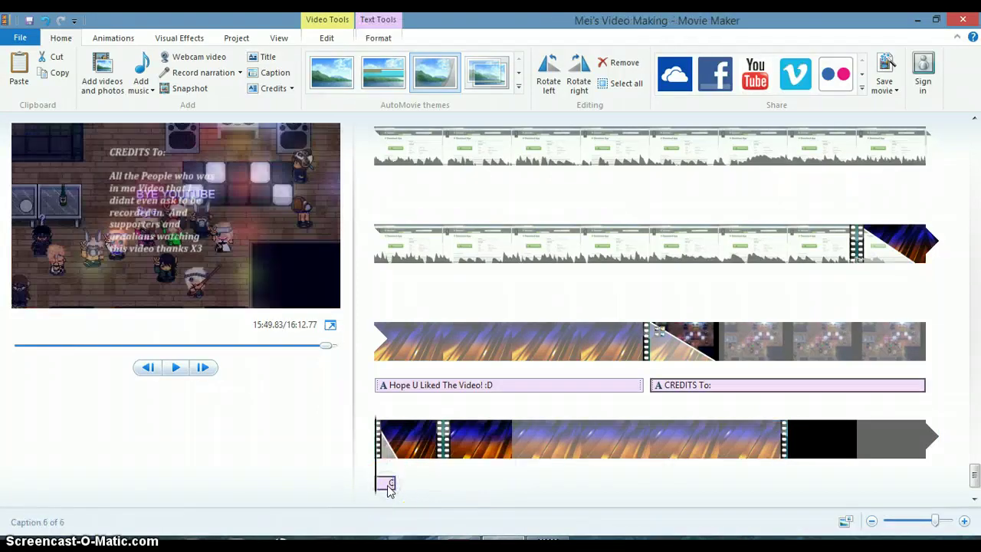
- Add a caption to the longer blue-and-orange clip before the black clip, clear its placeholder text and format it bold italic
{"action": "left_click_drag", "start_coordinate": [452, 438], "coordinate": [490, 454]}
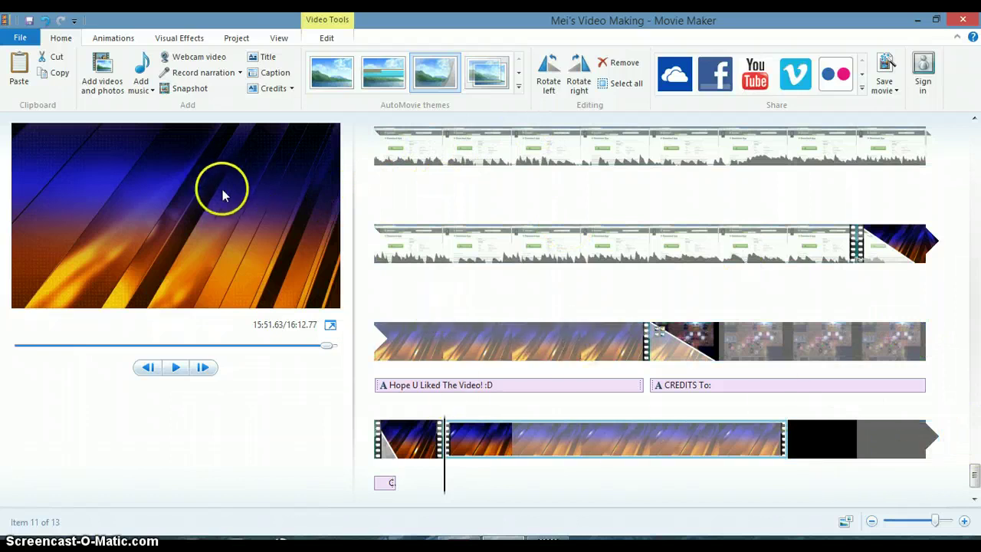
{"action": "left_click", "coordinate": [261, 74]}
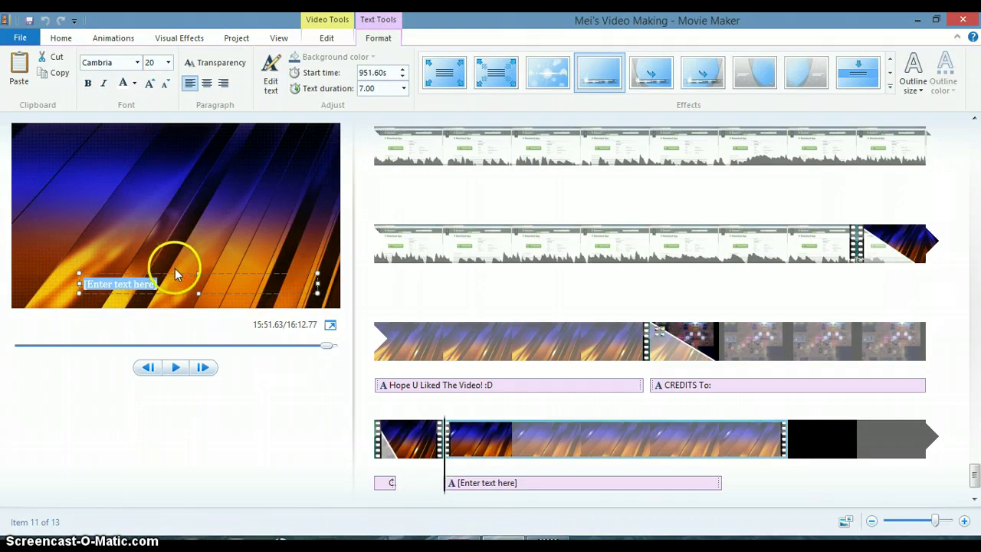
{"action": "left_click", "coordinate": [158, 284]}
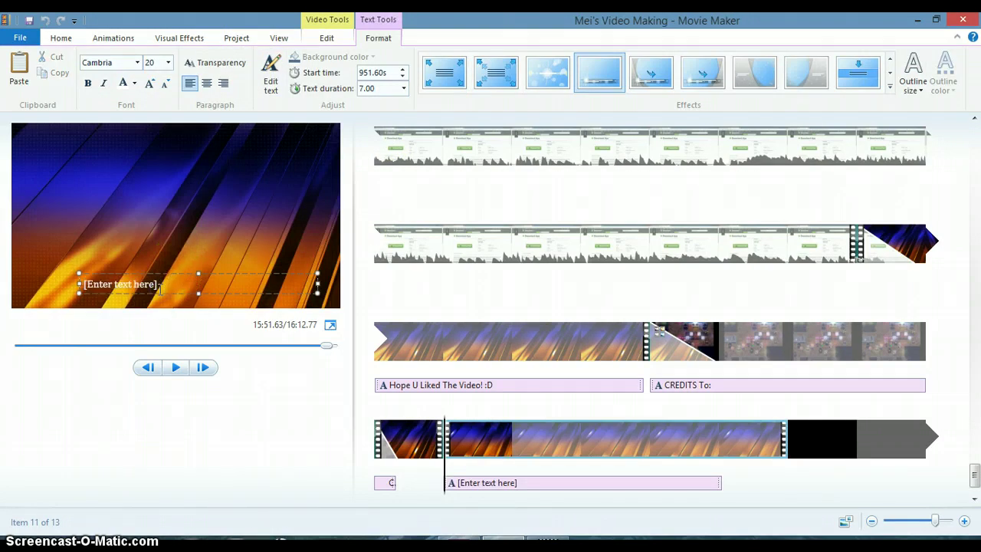
{"action": "key", "text": "BackSpace"}
{"action": "key", "text": "BackSpace"}
{"action": "key", "text": "BackSpace"}
{"action": "key", "text": "BackSpace"}
{"action": "key", "text": "BackSpace"}
{"action": "key", "text": "BackSpace"}
{"action": "key", "text": "BackSpace"}
{"action": "key", "text": "BackSpace"}
{"action": "key", "text": "BackSpace"}
{"action": "key", "text": "BackSpace"}
{"action": "key", "text": "BackSpace"}
{"action": "key", "text": "BackSpace"}
{"action": "key", "text": "BackSpace"}
{"action": "key", "text": "BackSpace"}
{"action": "key", "text": "BackSpace"}
{"action": "key", "text": "BackSpace"}
{"action": "key", "text": "BackSpace"}
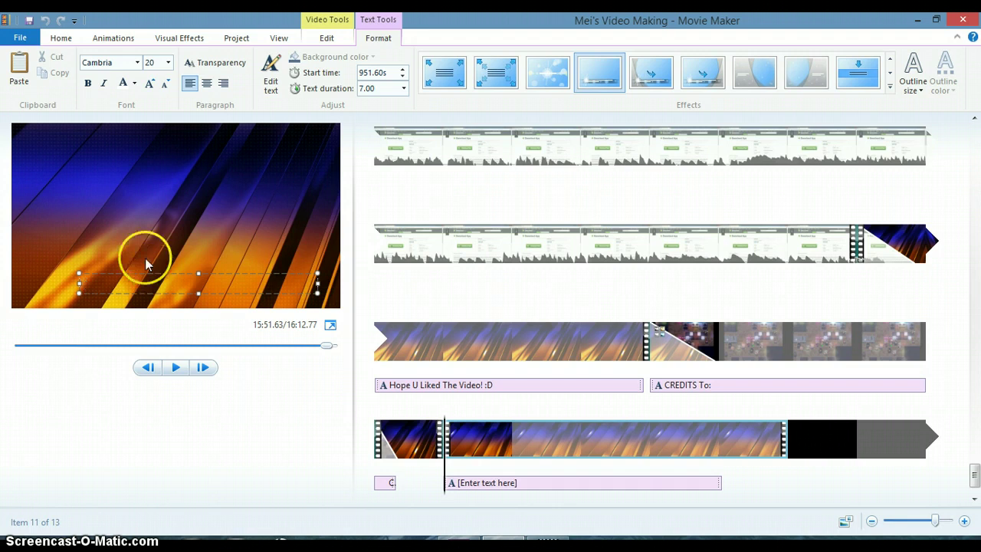
{"action": "left_click", "coordinate": [88, 83]}
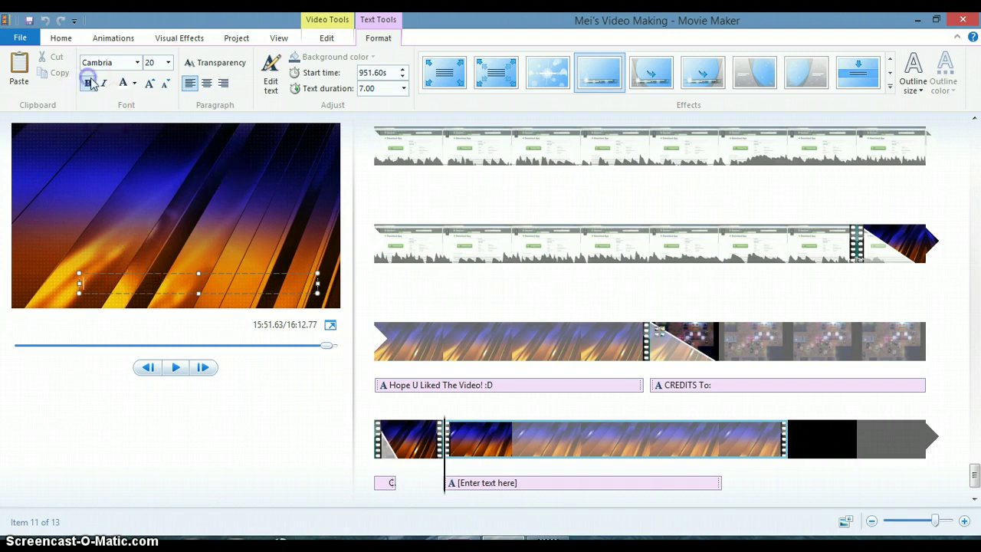
{"action": "left_click", "coordinate": [105, 82]}
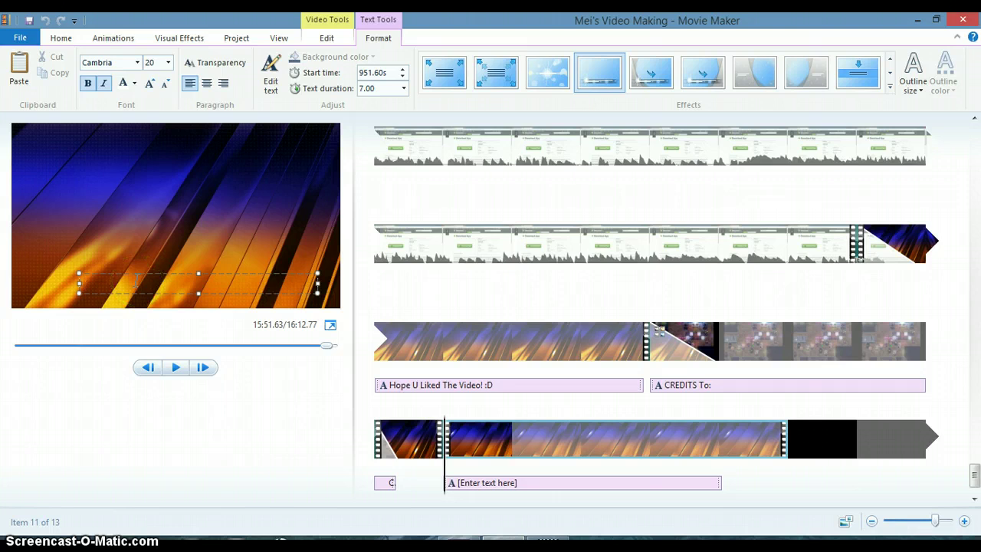
- Start the caption text with "This is the End of ma Video, If U Liked it Pls Hit da"
{"action": "type", "text": "This is the End of ma Video"}
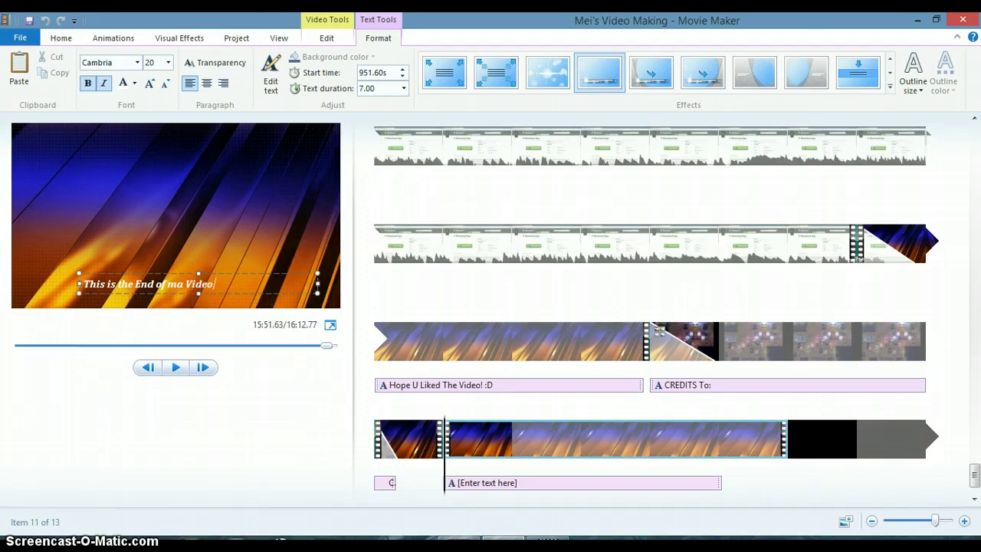
{"action": "type", "text": ", If U Liked it Pls Hit"}
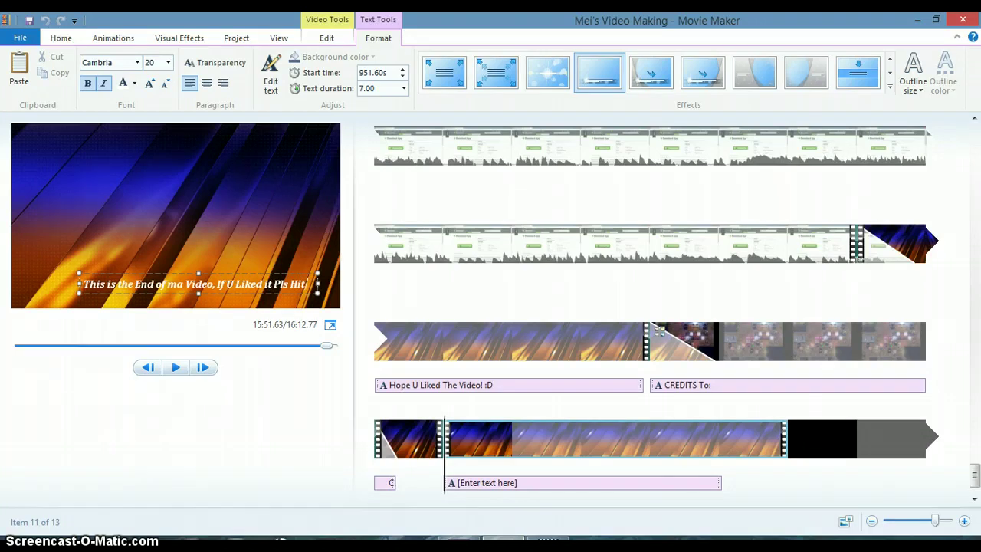
{"action": "type", "text": " da  "}
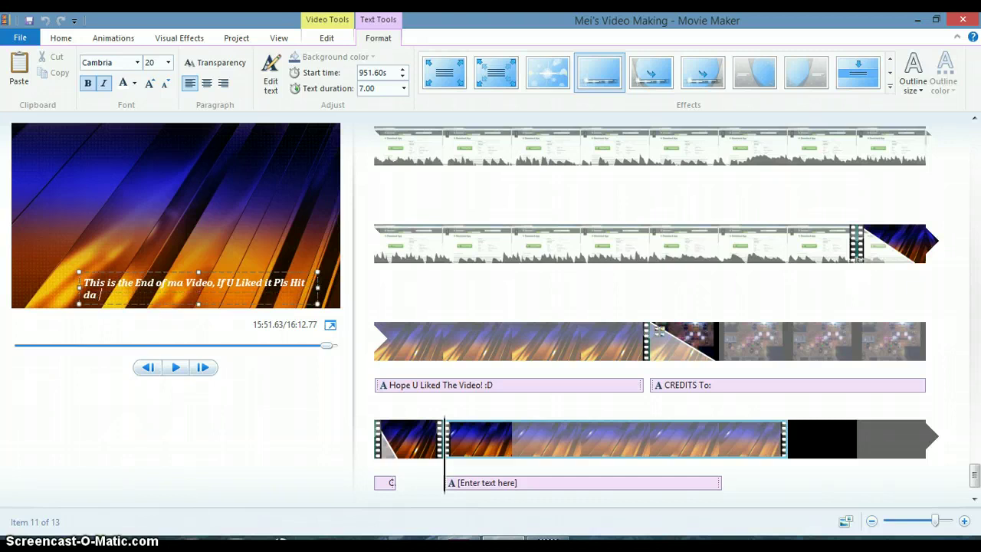
- Continue the caption with "Like Button and comment on ma video for any ideas, or anything else whatsoever CX"
{"action": "type", "text": "Like Button and comm"}
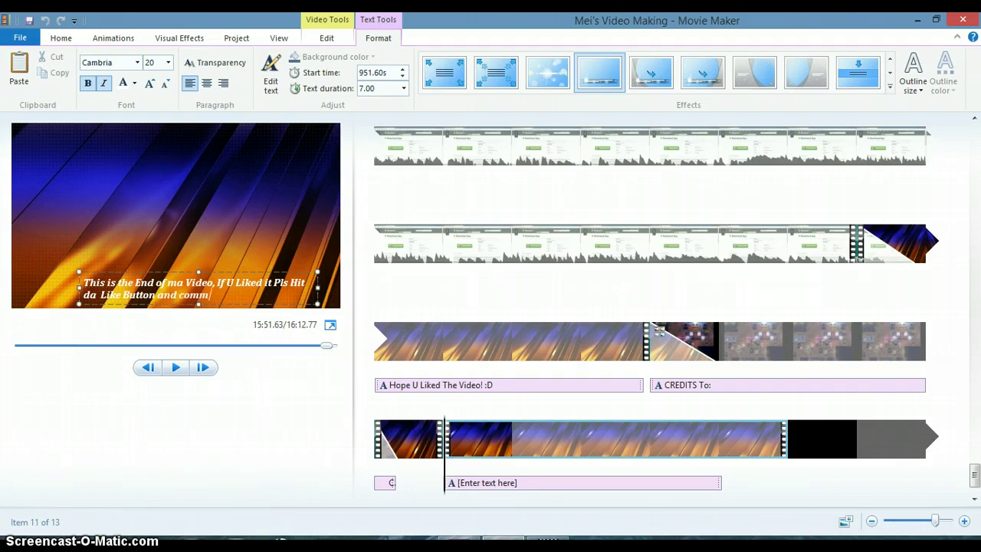
{"action": "type", "text": "ent on ma video for an"}
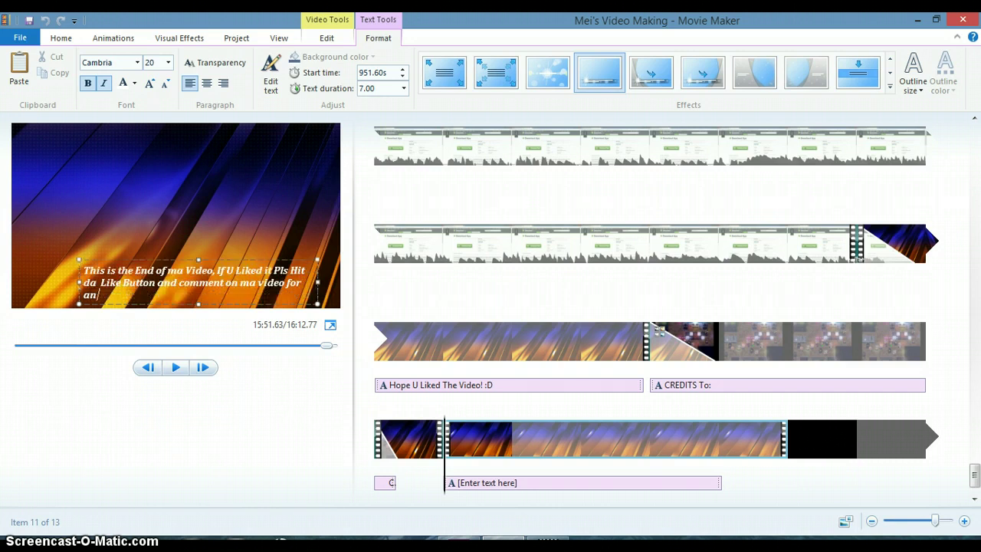
{"action": "type", "text": "y ideas, or anything els"}
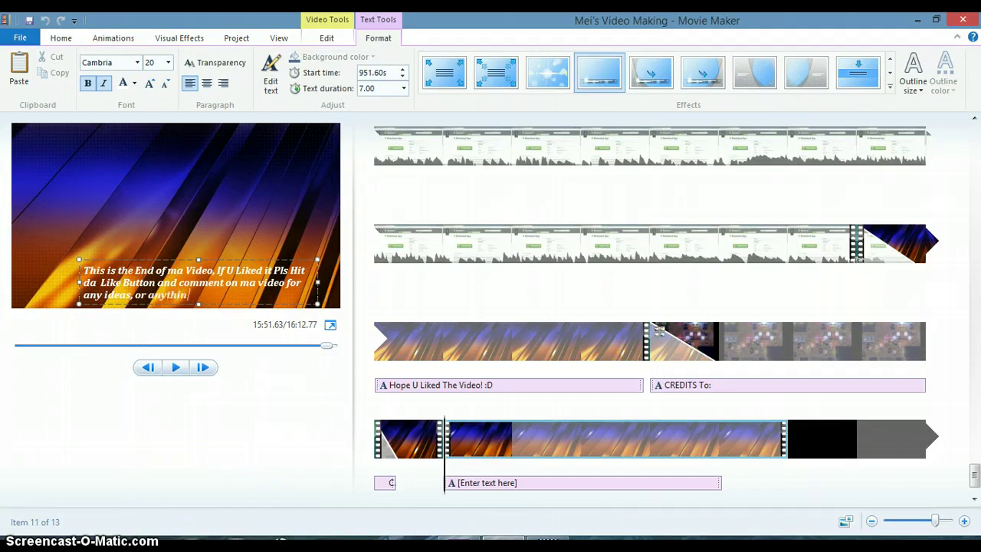
{"action": "type", "text": "e whatsoever cx"}
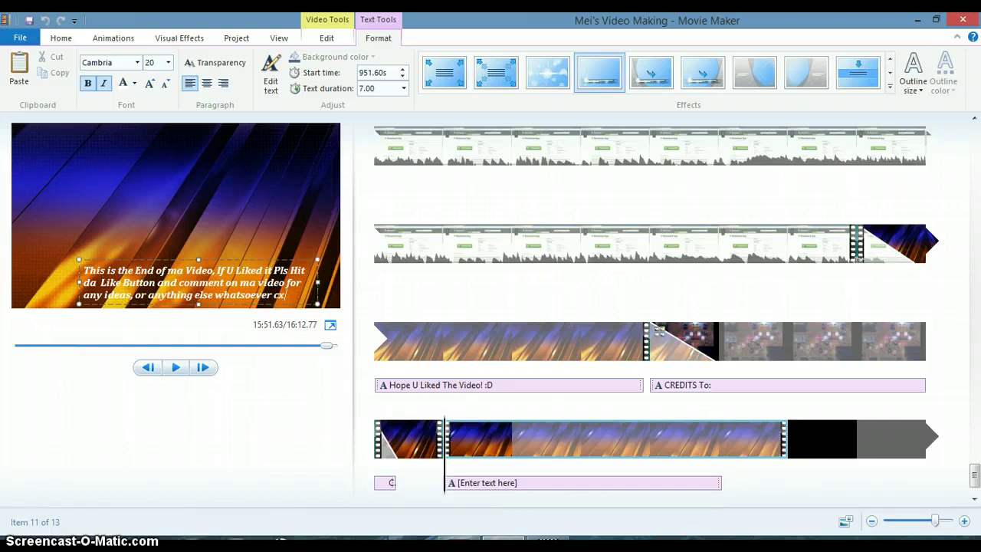
{"action": "key", "text": "BackSpace"}
{"action": "key", "text": "BackSpace"}
{"action": "type", "text": "CX"}
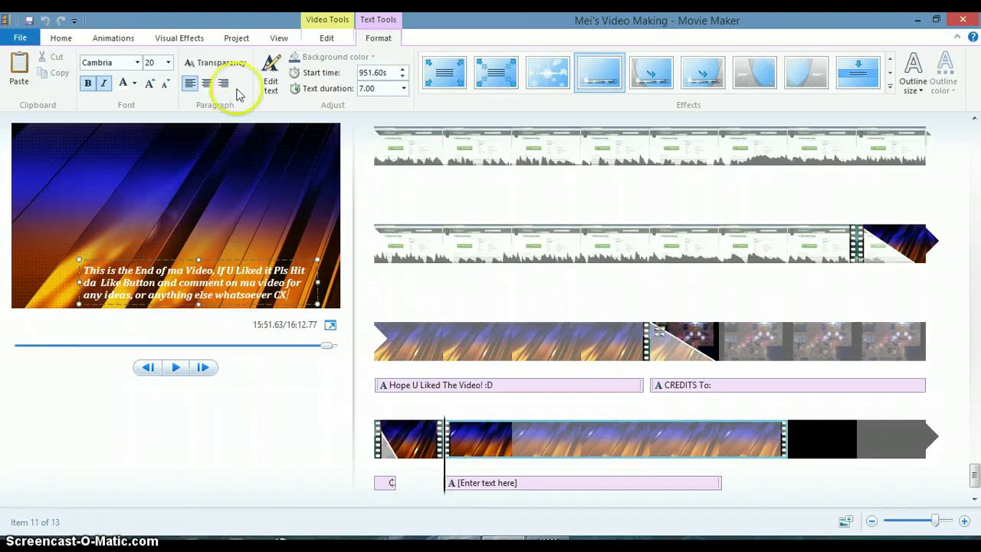
- Set the caption to size 24 in a wider box at mid-frame, with the Cinematic burst text effect that has light bubbles
{"action": "left_click", "coordinate": [168, 62]}
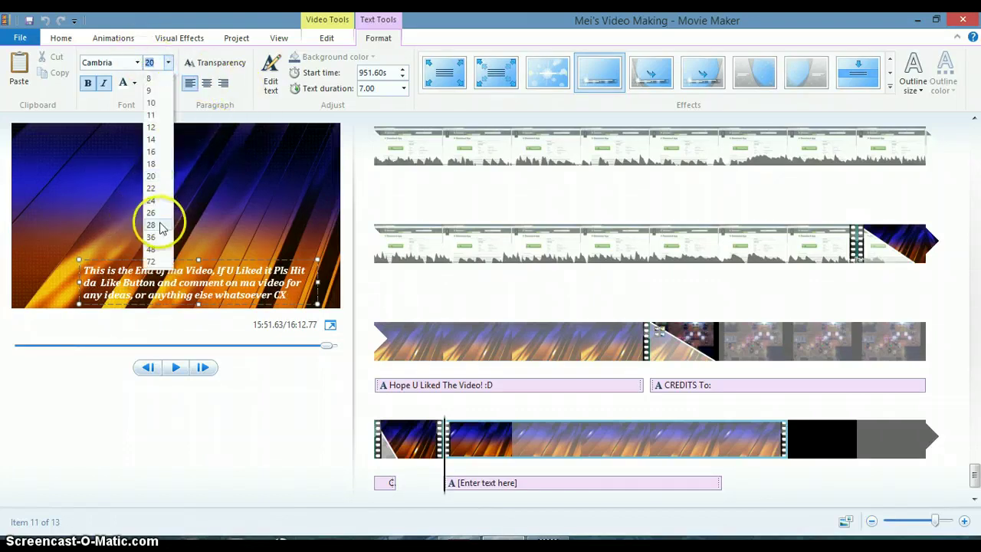
{"action": "left_click", "coordinate": [151, 200]}
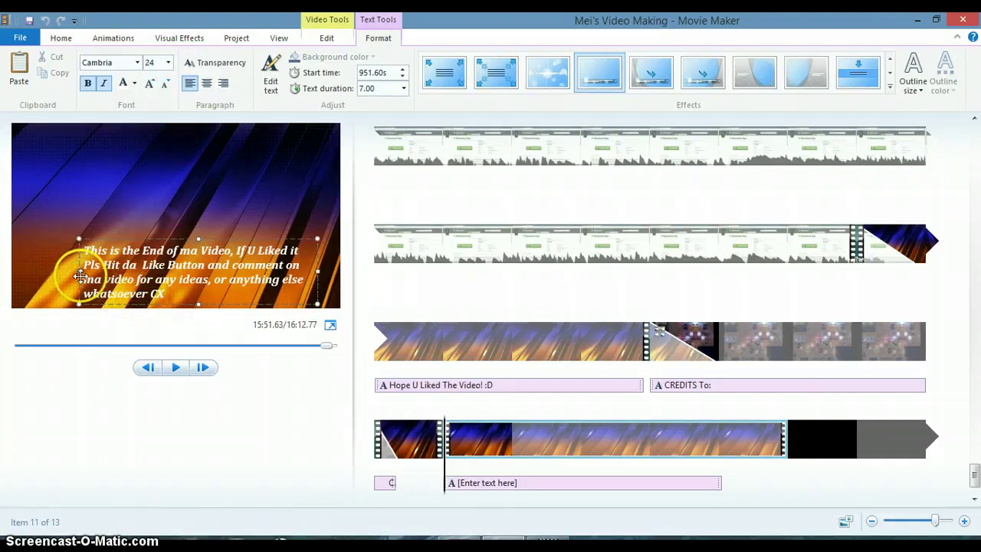
{"action": "left_click_drag", "start_coordinate": [79, 270], "coordinate": [40, 182]}
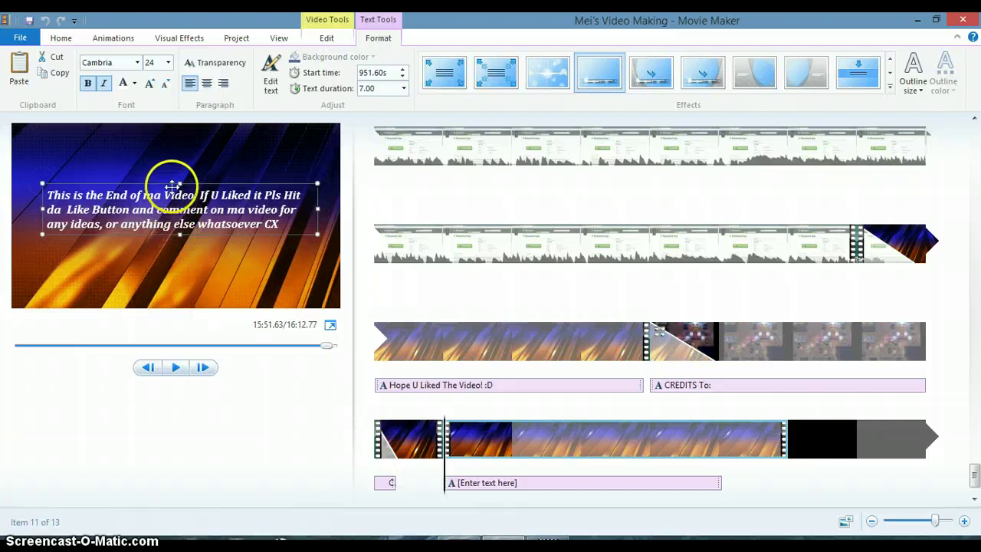
{"action": "left_click_drag", "start_coordinate": [175, 184], "coordinate": [170, 192]}
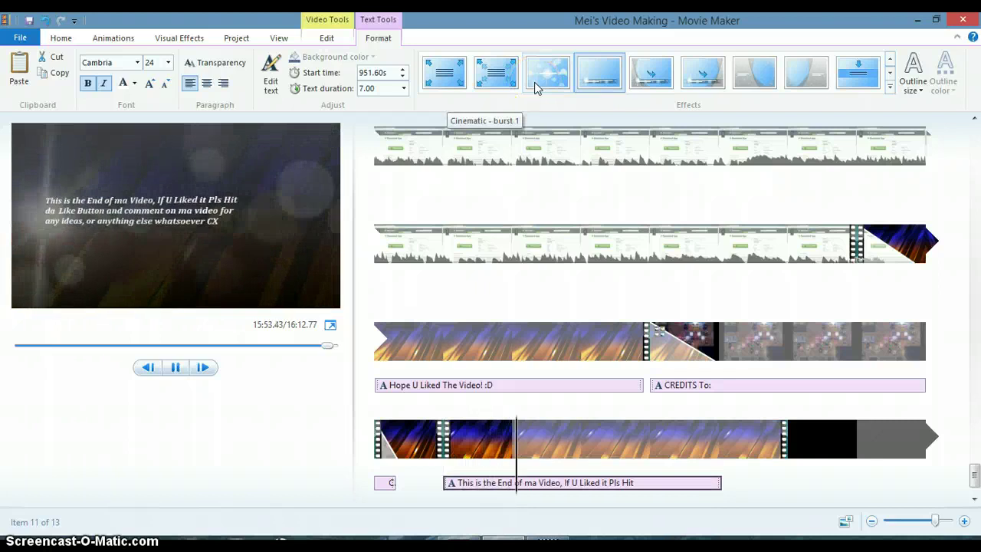
{"action": "left_click", "coordinate": [535, 81]}
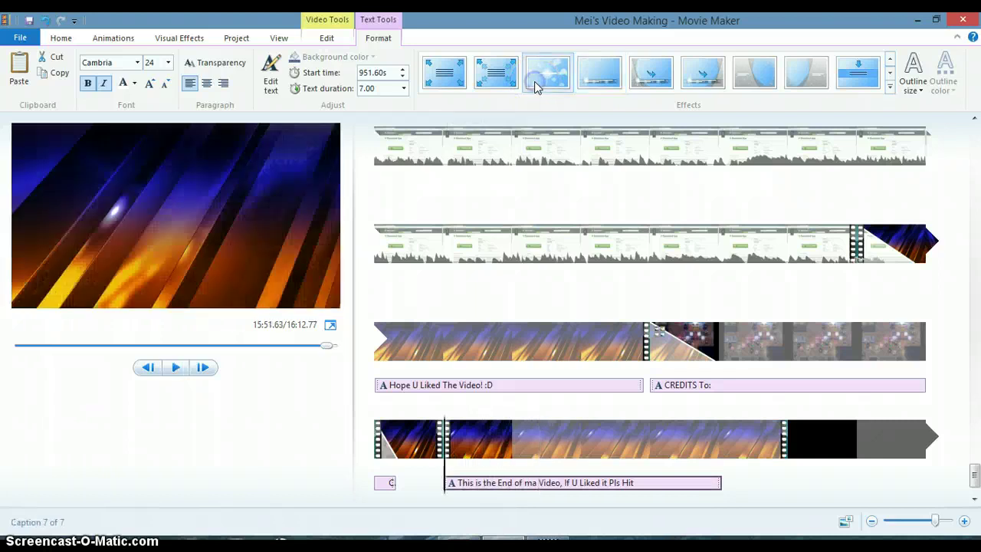
- Preview the ending from the "Hope U Liked The Video! :D" clip through the new closing caption
{"action": "left_click", "coordinate": [429, 435]}
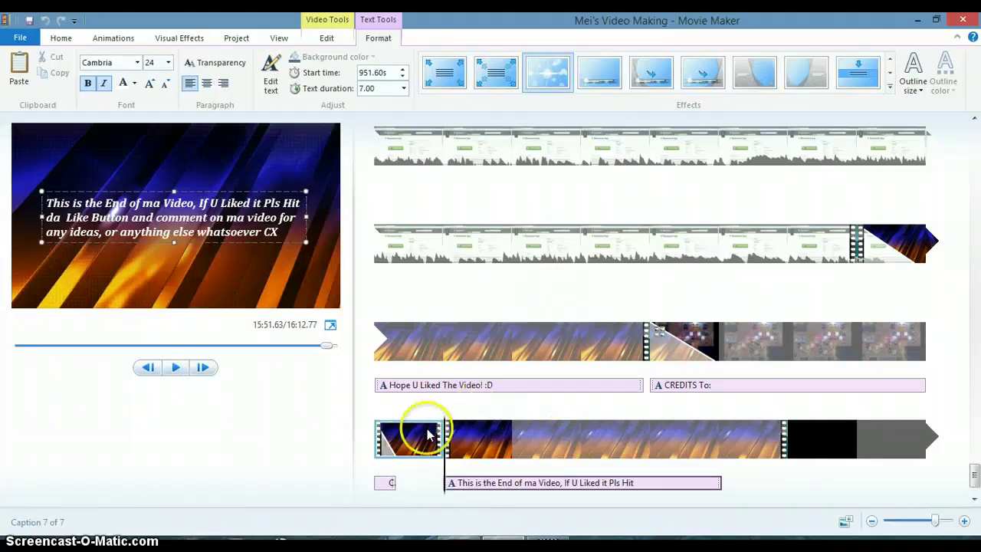
{"action": "left_click", "coordinate": [683, 342]}
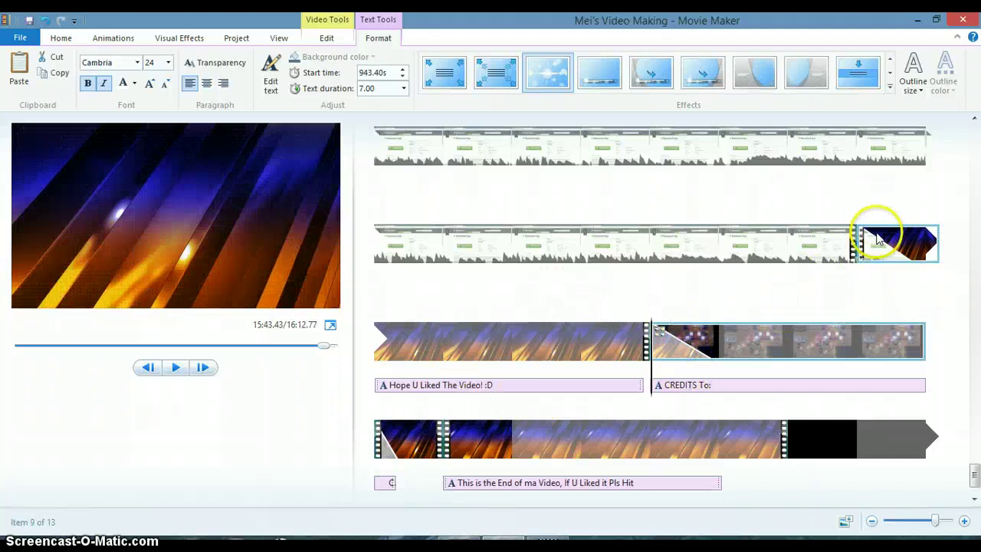
{"action": "left_click", "coordinate": [880, 228]}
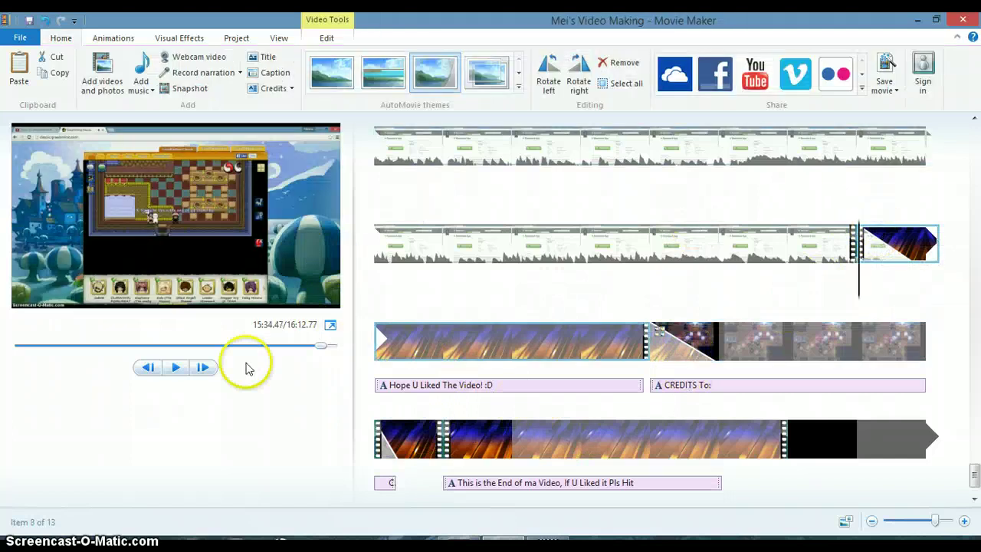
{"action": "left_click", "coordinate": [176, 368]}
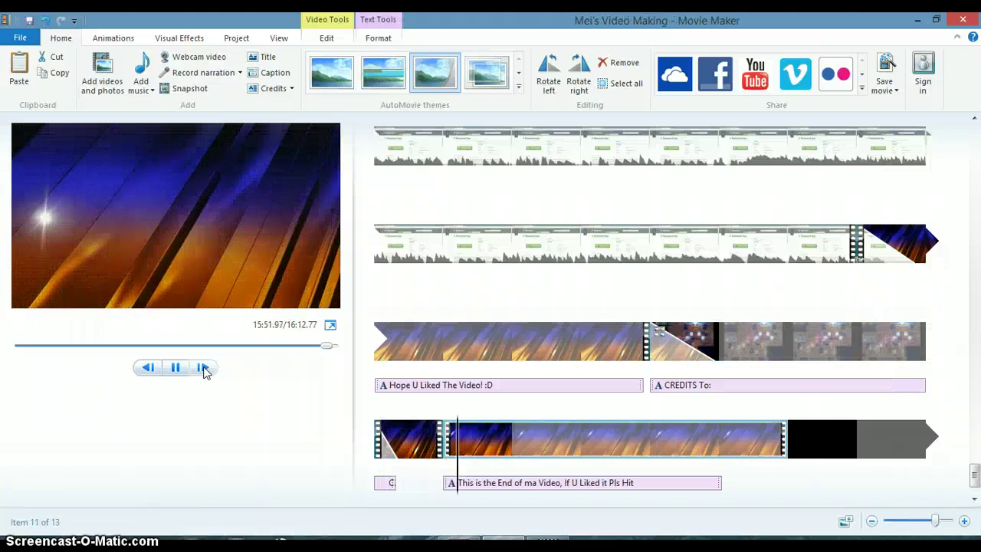
- Move the CREDITS To: caption's text box closer to the left edge of the frame and play the ending from there
{"action": "left_click", "coordinate": [692, 351]}
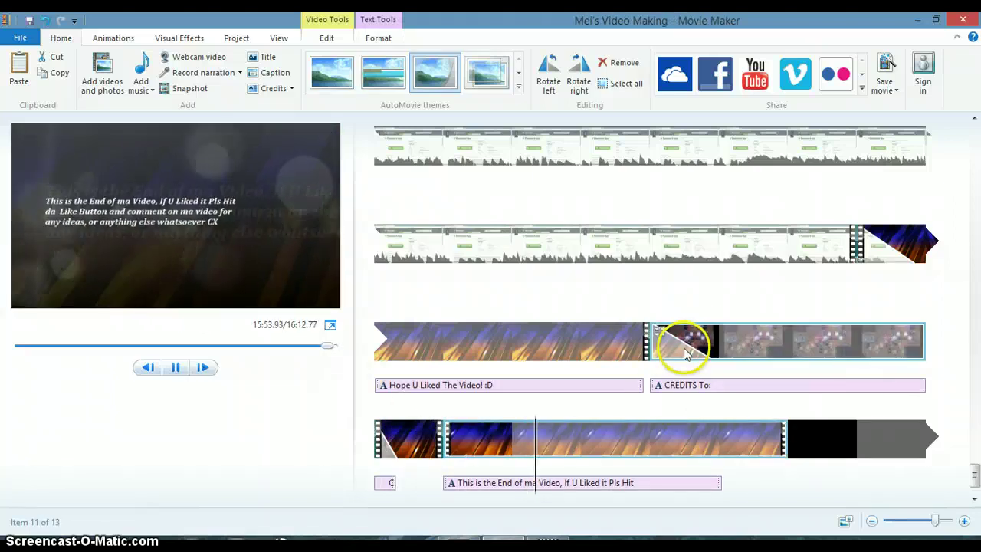
{"action": "left_click", "coordinate": [673, 386]}
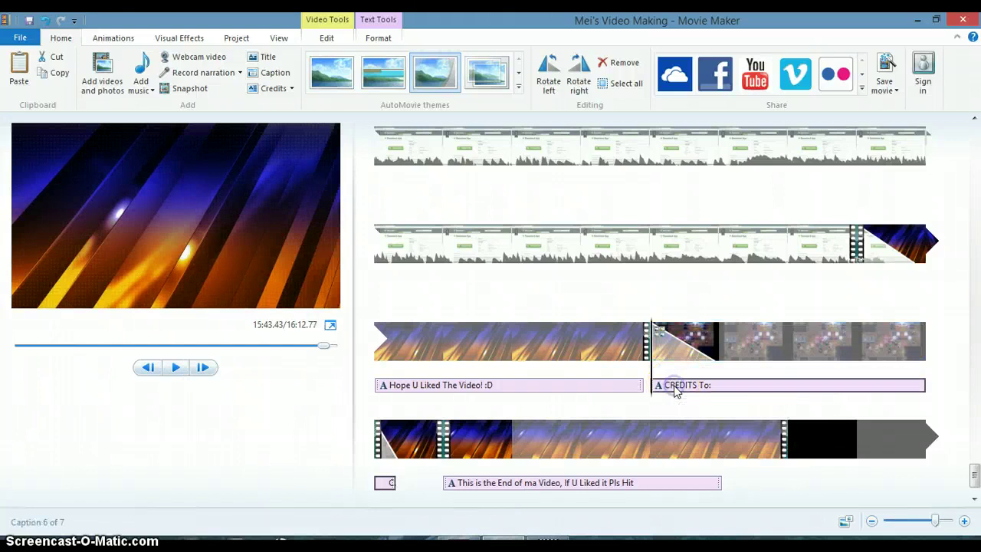
{"action": "left_click", "coordinate": [557, 313]}
{"action": "left_click", "coordinate": [296, 256]}
{"action": "left_click", "coordinate": [106, 200]}
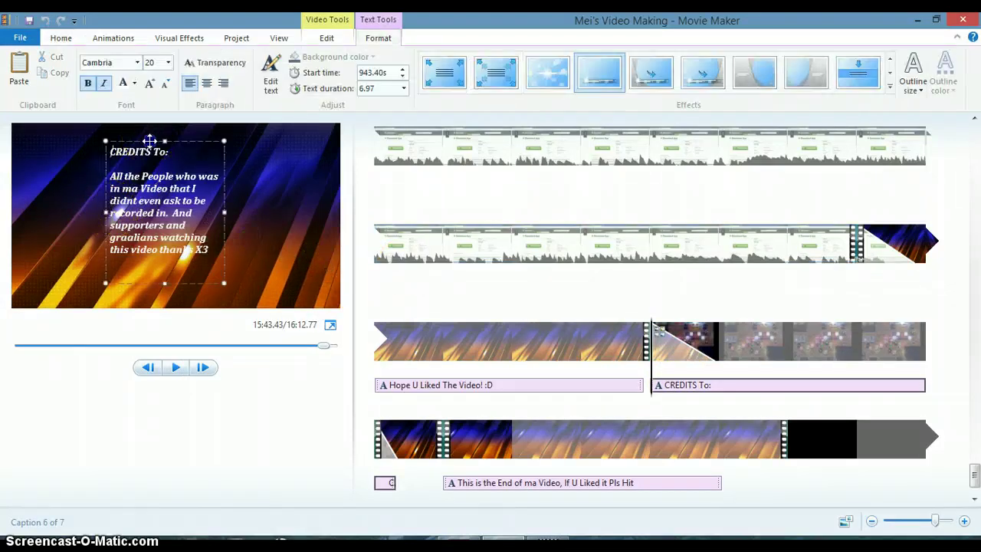
{"action": "left_click_drag", "start_coordinate": [149, 140], "coordinate": [100, 138]}
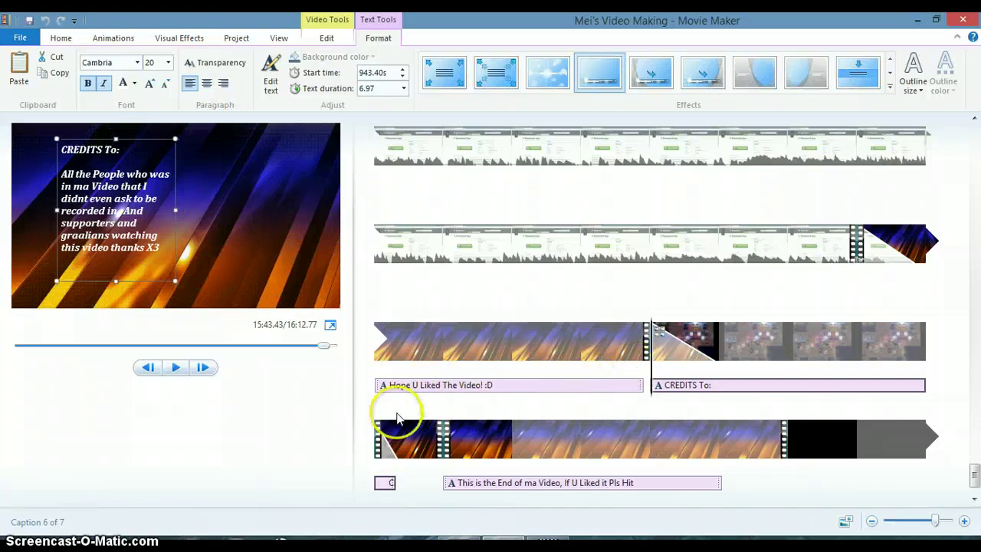
{"action": "left_click", "coordinate": [173, 368]}
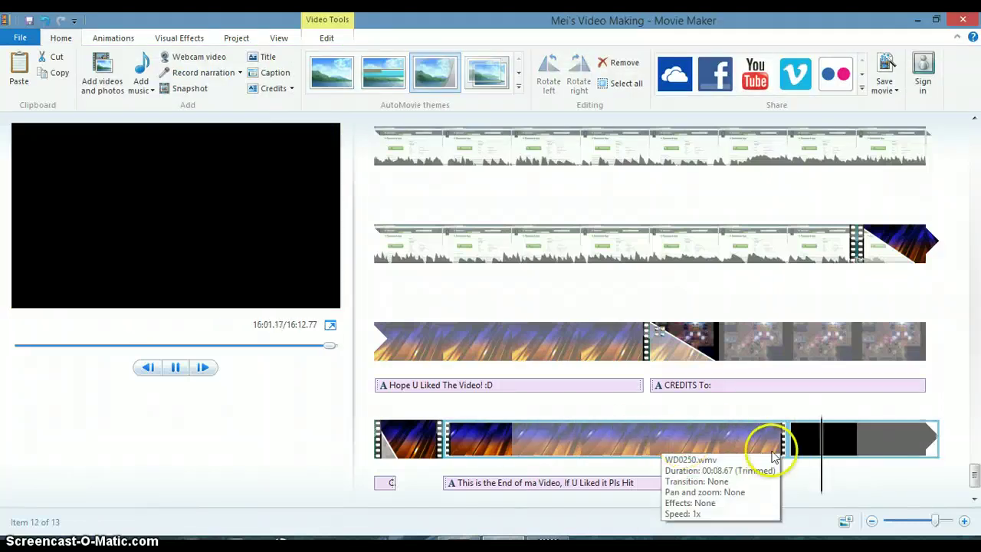
- Add a new line to the "This is the End of ma Video" caption reading "Note: If you want to be in one of these"
{"action": "left_click", "coordinate": [600, 490]}
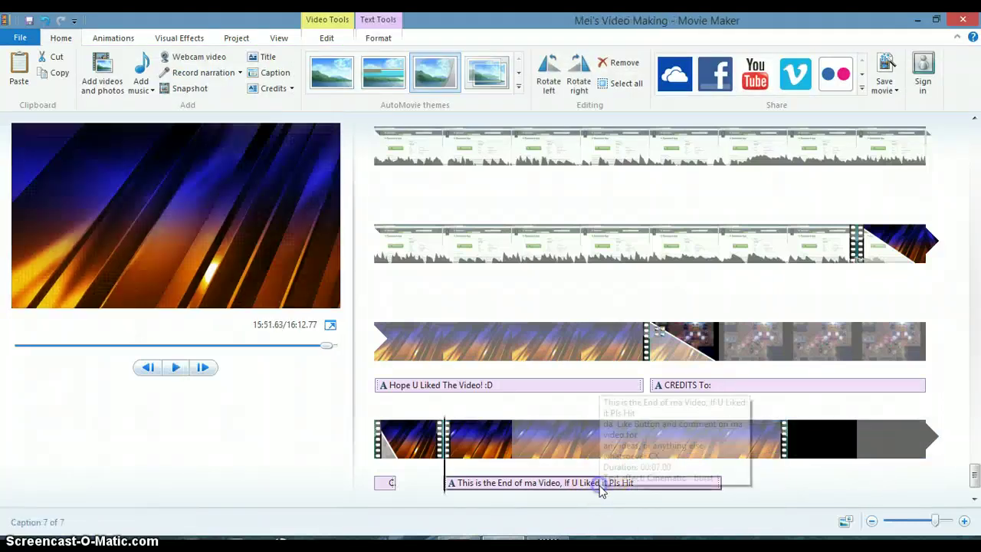
{"action": "left_click", "coordinate": [267, 257]}
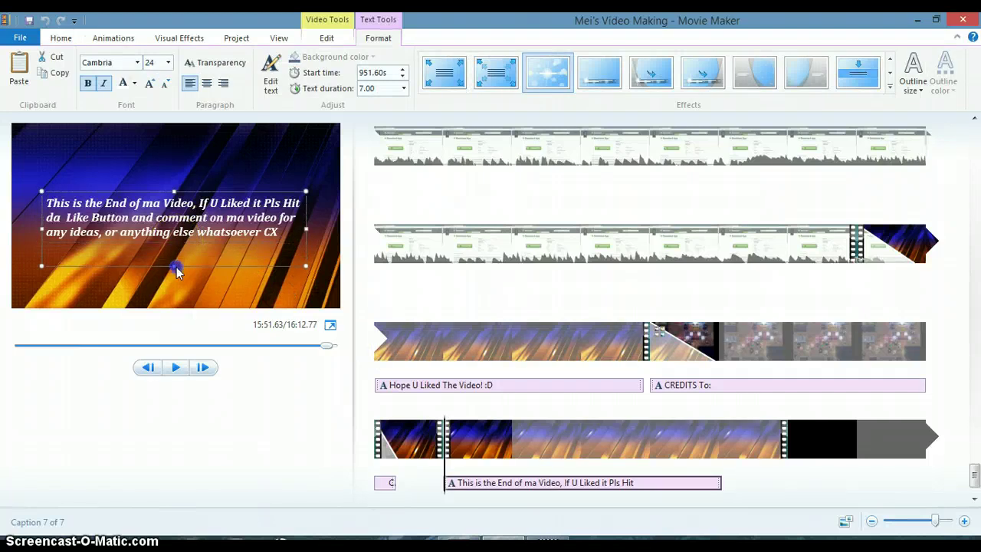
{"action": "left_click", "coordinate": [305, 235]}
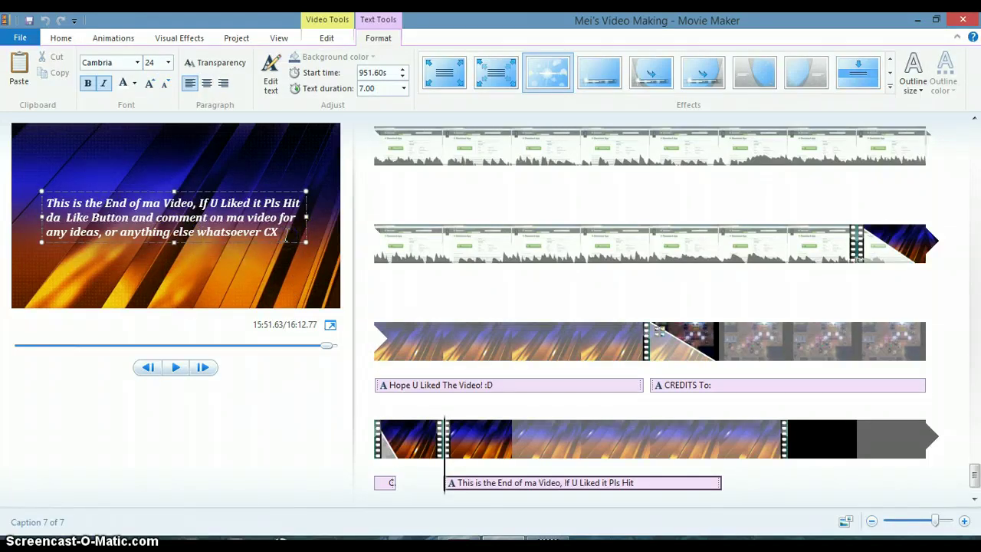
{"action": "key", "text": "Return"}
{"action": "type", "text": "I"}
{"action": "key", "text": "BackSpace"}
{"action": "key", "text": "BackSpace"}
{"action": "key", "text": "BackSpace"}
{"action": "type", "text": "Note"}
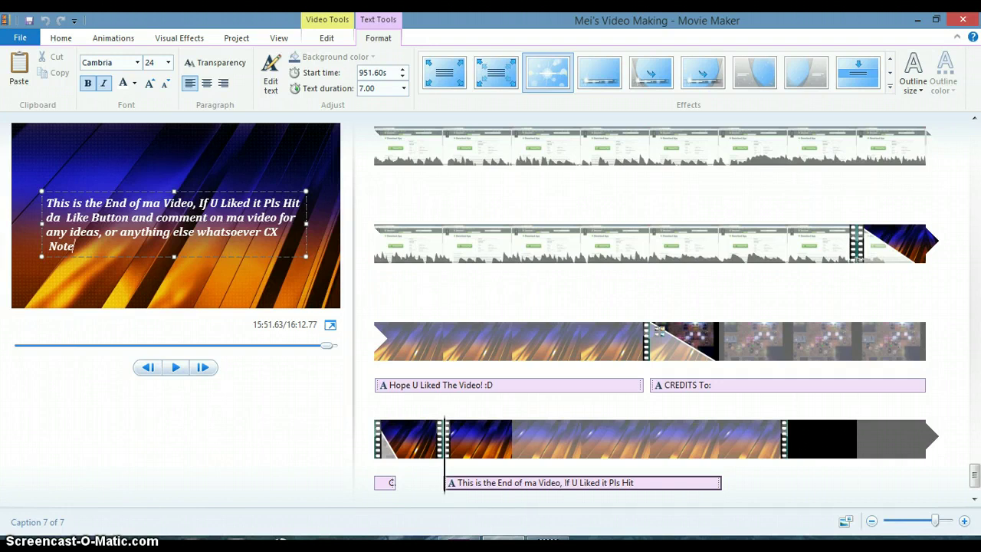
{"action": "type", "text": ": If you want to"}
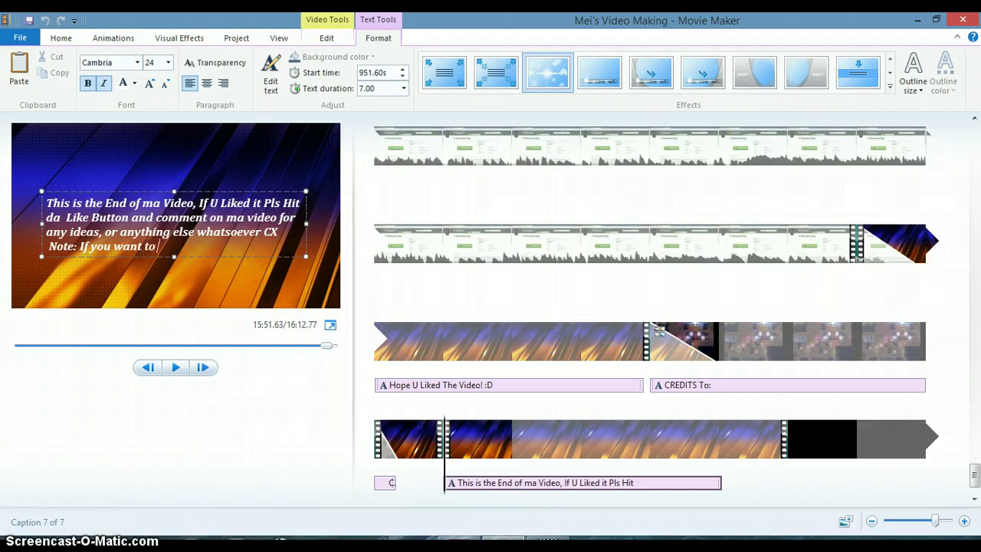
{"action": "type", "text": " be in one of these"}
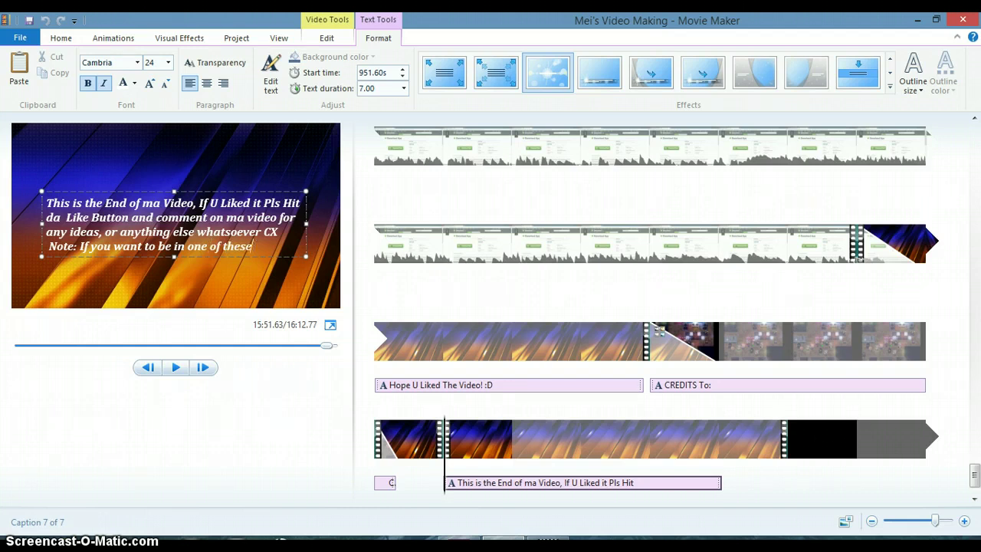
- Continue the note in the closing caption with "videos, when i record and edit them to make a"
{"action": "type", "text": " videos, that"}
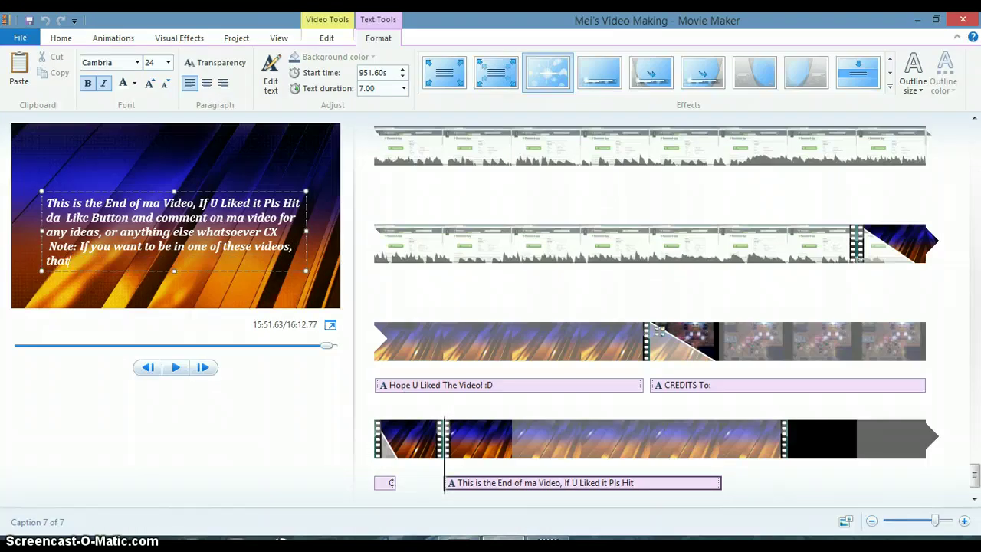
{"action": "key", "text": "BackSpace"}
{"action": "key", "text": "BackSpace"}
{"action": "key", "text": "BackSpace"}
{"action": "type", "text": "when i record and e"}
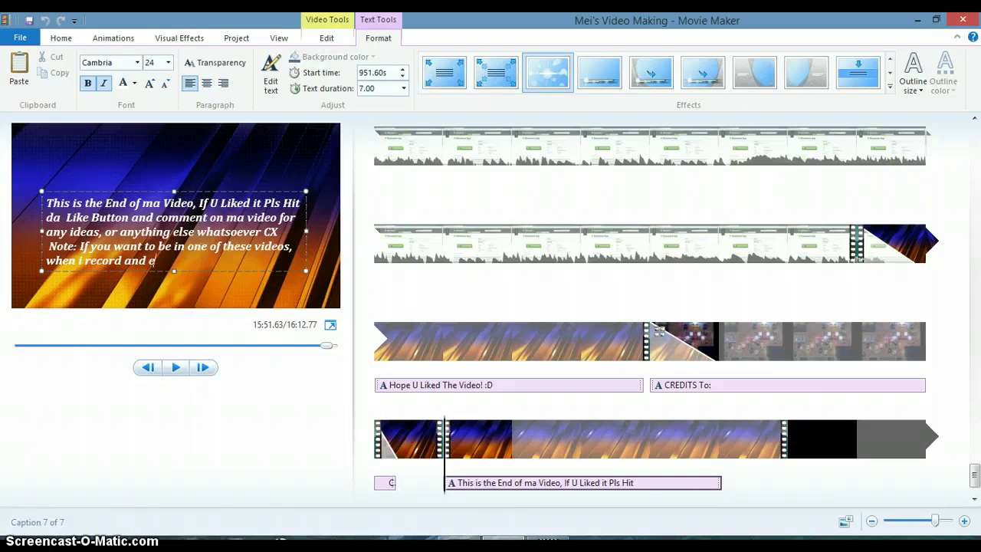
{"action": "type", "text": "dit them to make a"}
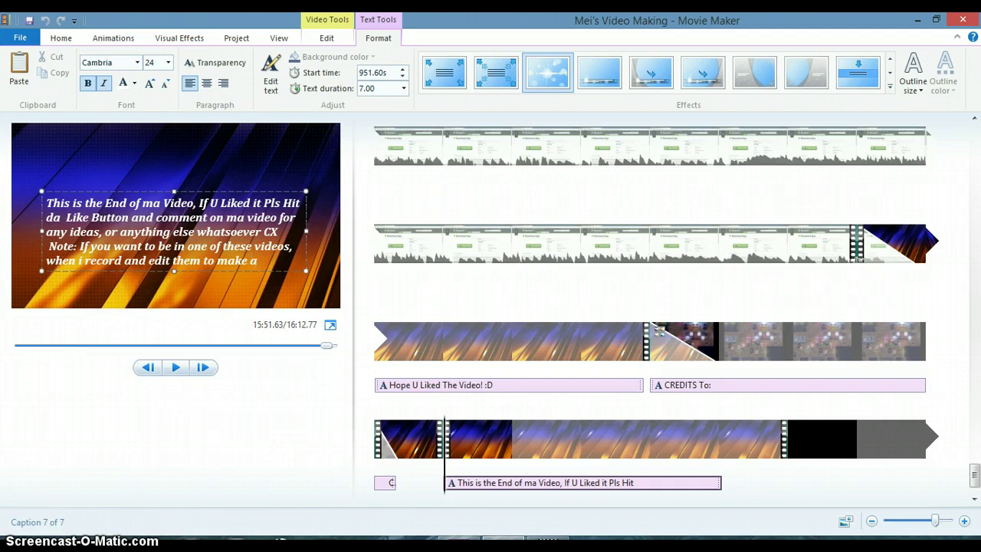
- Finish the note with "Movie Pls Comment Below:3" and a "---" signature with the creator's channel name, and play the caption
{"action": "type", "text": " Moviie"}
{"action": "key", "text": "BackSpace"}
{"action": "key", "text": "BackSpace"}
{"action": "key", "text": "BackSpace"}
{"action": "type", "text": "ie Pls Commen"}
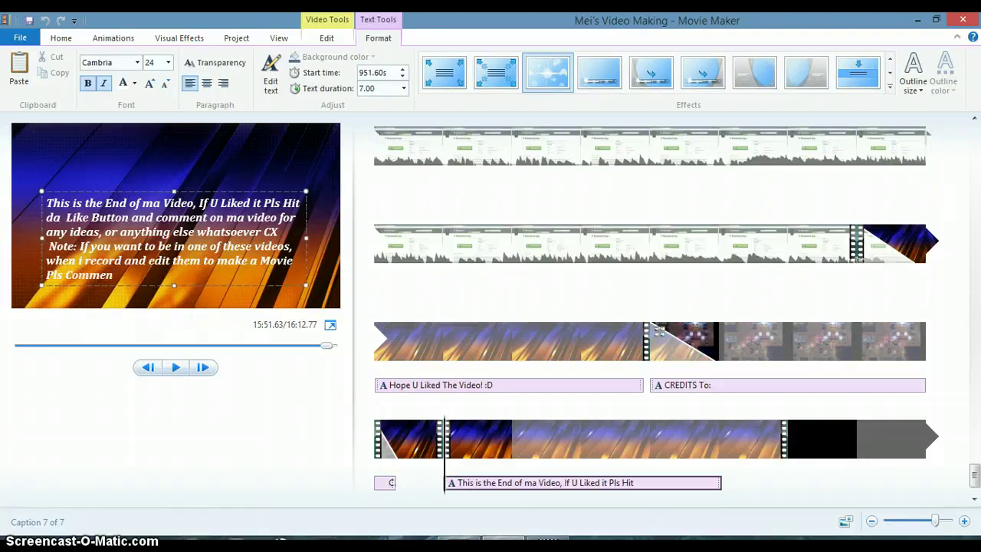
{"action": "type", "text": "t Below:D"}
{"action": "key", "text": "BackSpace"}
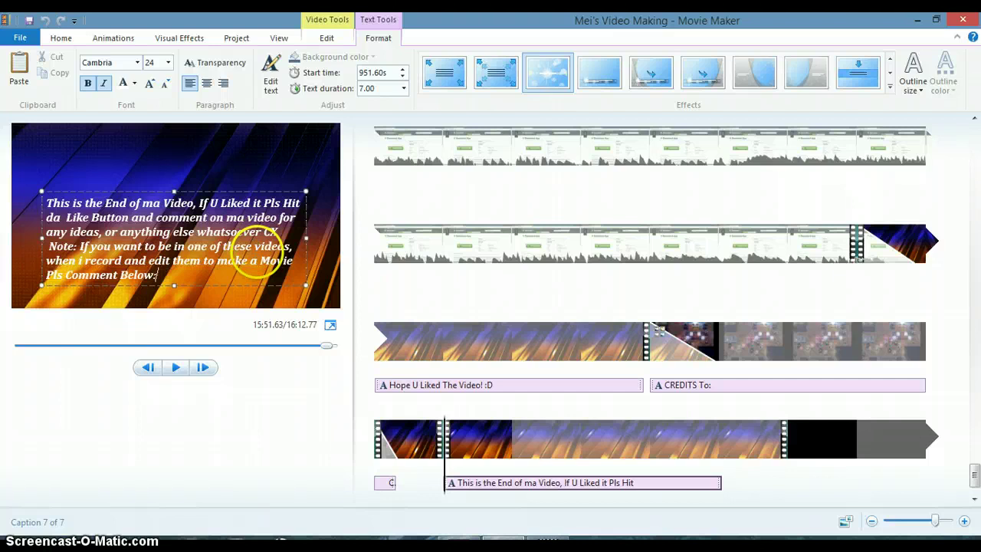
{"action": "type", "text": "3 --"}
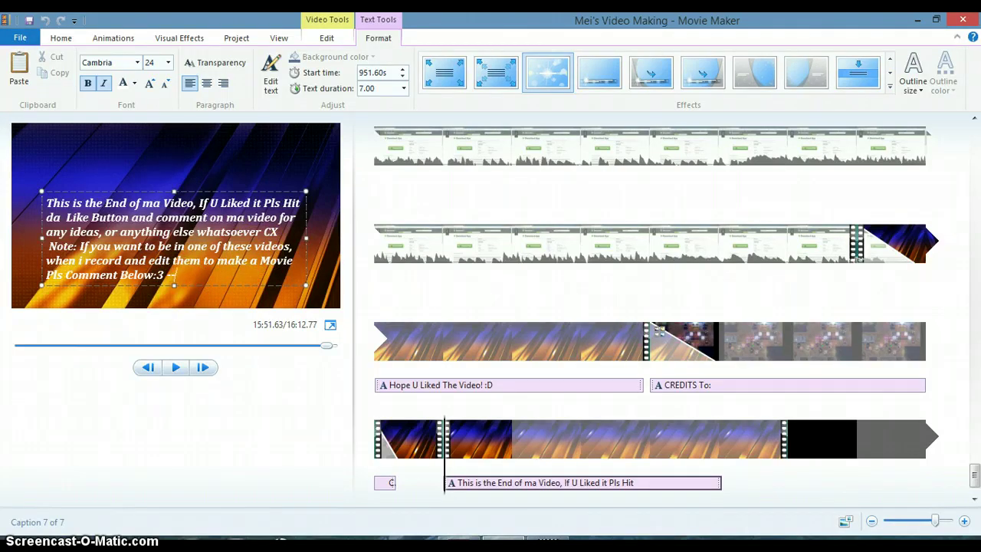
{"action": "type", "text": "Mei Graal"}
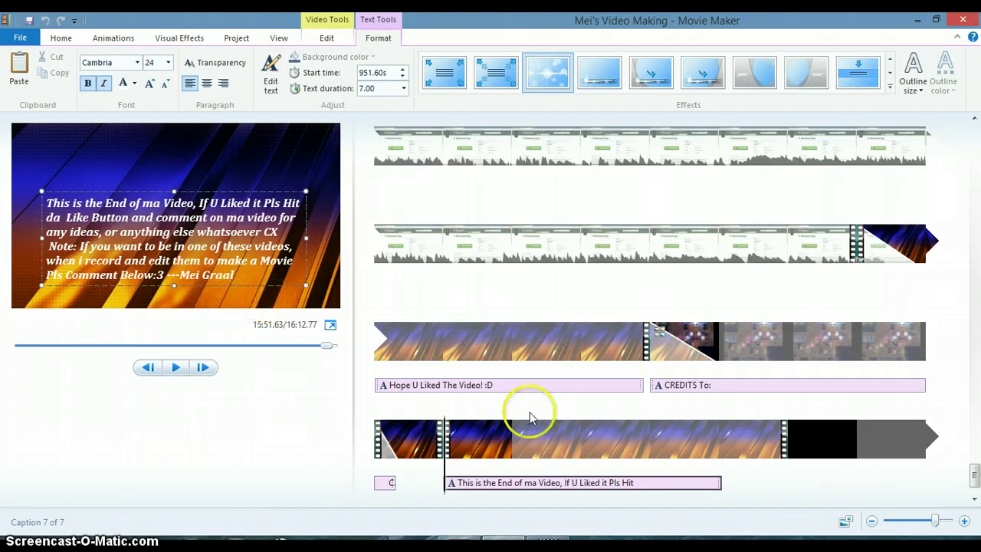
{"action": "left_click", "coordinate": [182, 368]}
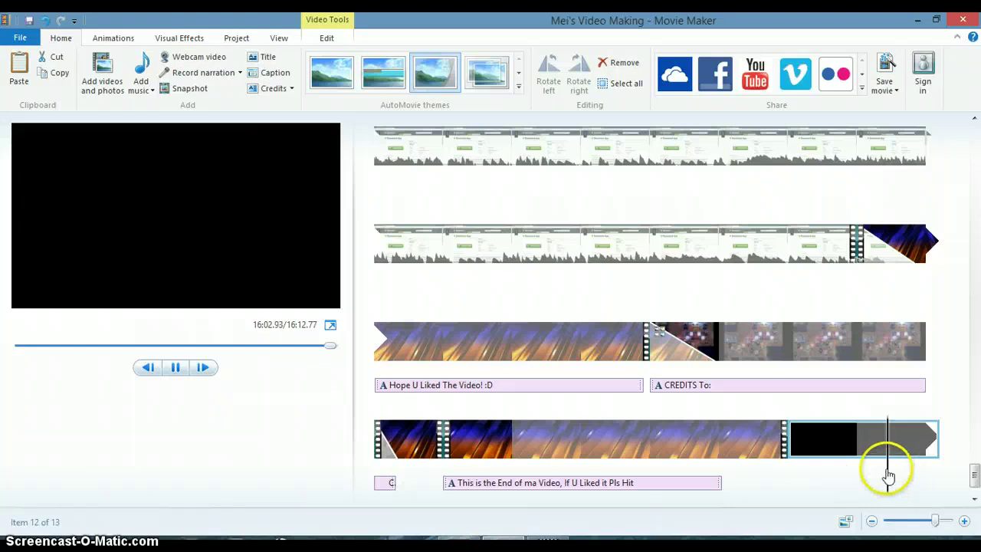
- Add a caption at the start of the black clip after the closing caption and delete its placeholder text
{"action": "left_click", "coordinate": [832, 439]}
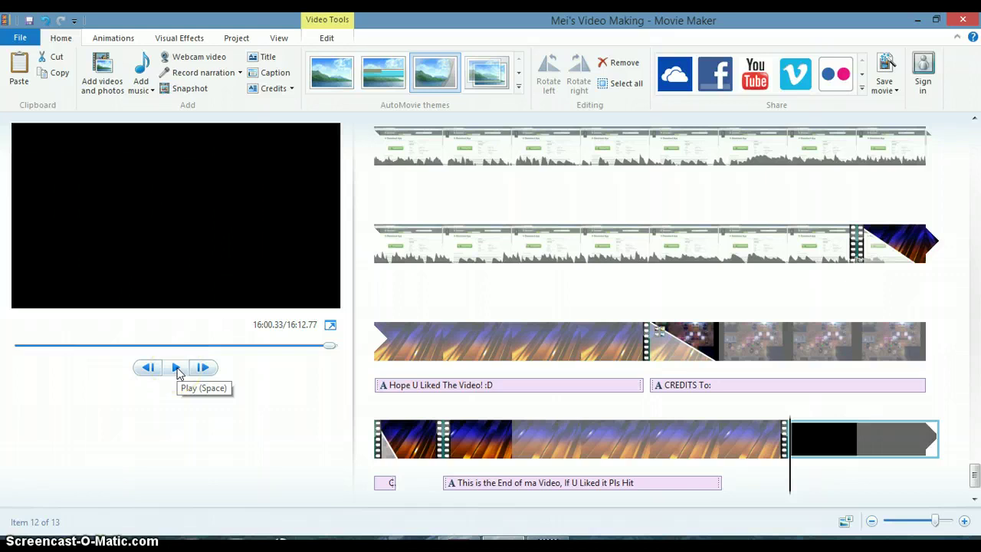
{"action": "left_click", "coordinate": [275, 87]}
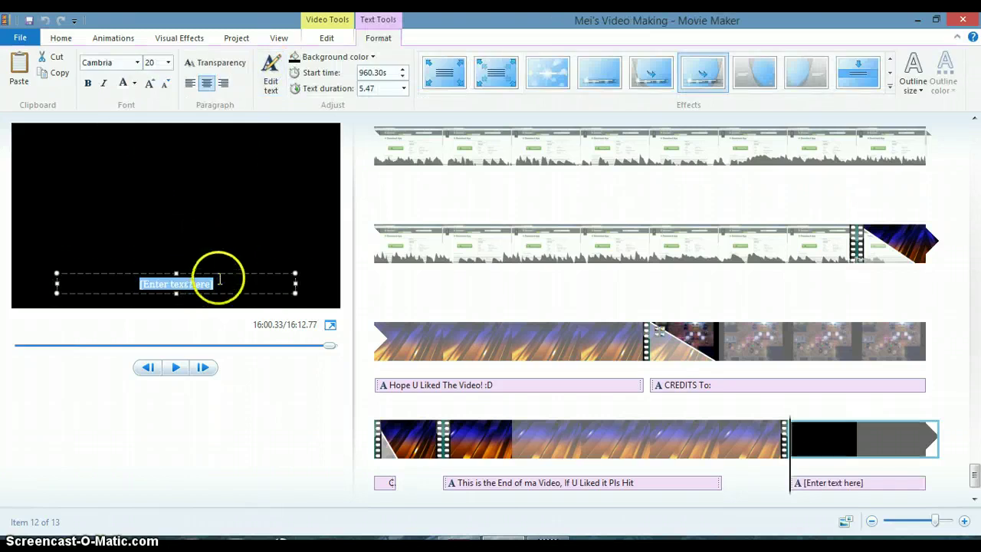
{"action": "left_click", "coordinate": [219, 279]}
{"action": "key", "text": "BackSpace"}
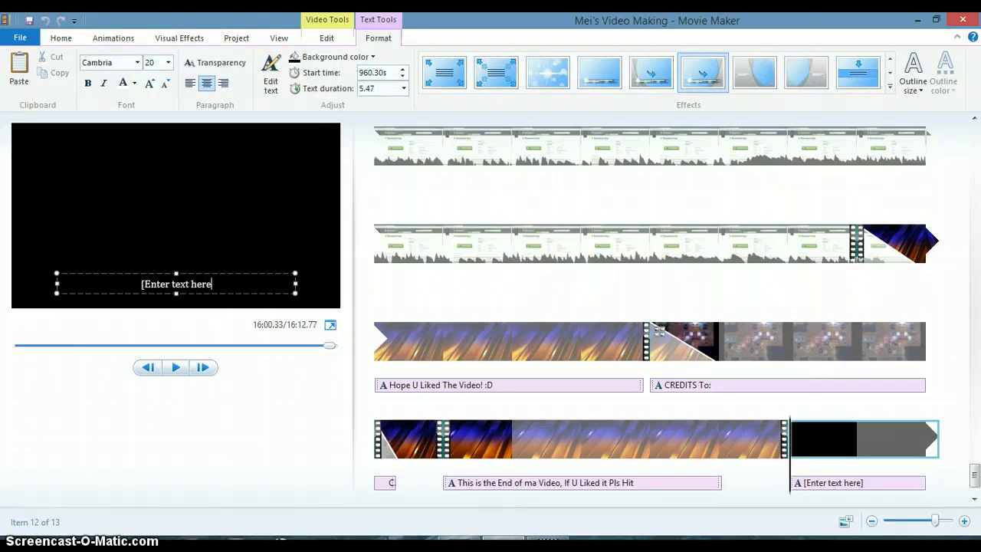
{"action": "key", "text": "BackSpace"}
{"action": "key", "text": "BackSpace"}
{"action": "key", "text": "BackSpace"}
{"action": "key", "text": "BackSpace"}
{"action": "key", "text": "BackSpace"}
{"action": "key", "text": "BackSpace"}
{"action": "key", "text": "BackSpace"}
{"action": "key", "text": "BackSpace"}
{"action": "key", "text": "BackSpace"}
{"action": "key", "text": "BackSpace"}
{"action": "key", "text": "BackSpace"}
{"action": "key", "text": "BackSpace"}
{"action": "key", "text": "BackSpace"}
{"action": "key", "text": "BackSpace"}
{"action": "key", "text": "BackSpace"}
{"action": "key", "text": "BackSpace"}
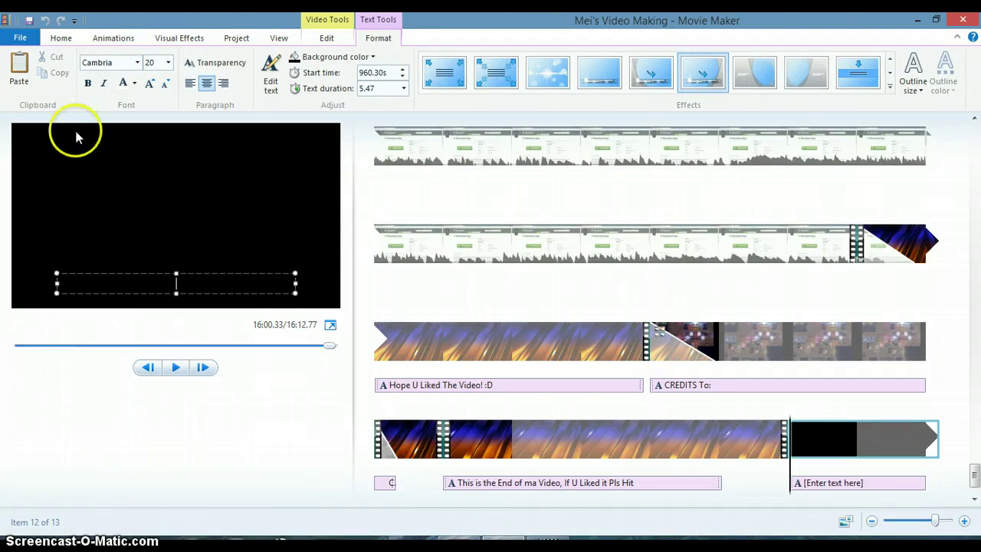
- Make the new caption bold, move its text box up to mid-frame and enter "Bai Cx"
{"action": "left_click", "coordinate": [89, 82]}
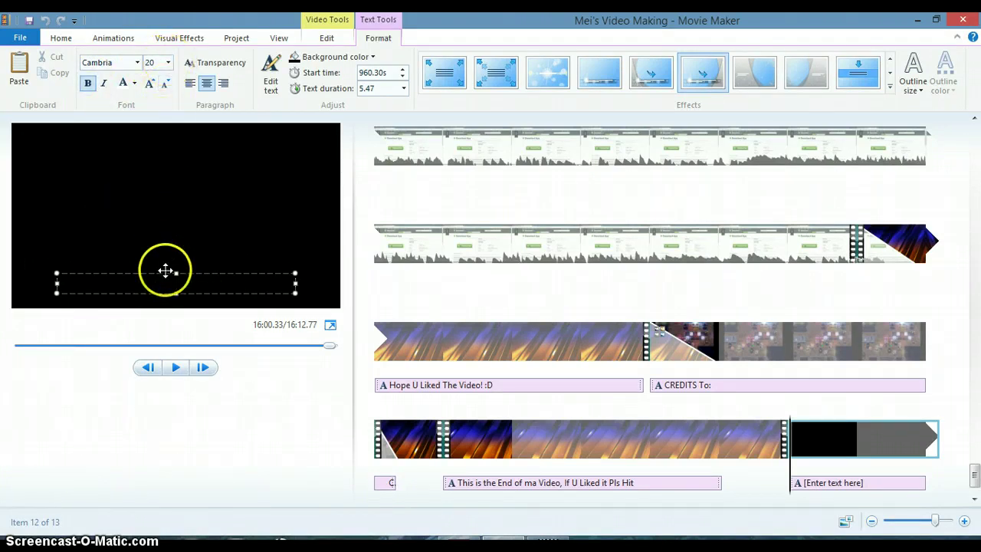
{"action": "left_click_drag", "start_coordinate": [167, 273], "coordinate": [167, 212]}
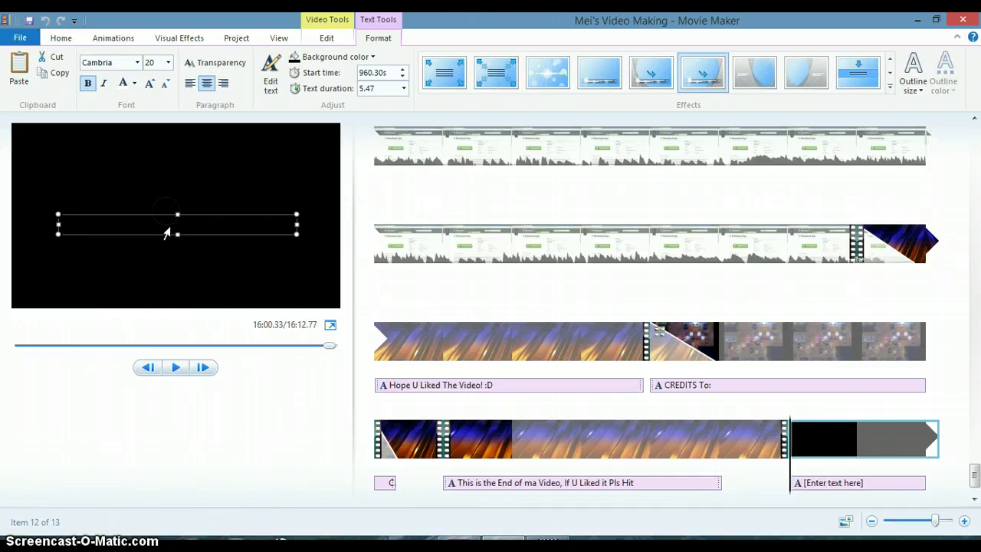
{"action": "left_click", "coordinate": [168, 227]}
{"action": "type", "text": "Bai"}
{"action": "type", "text": "Cx"}
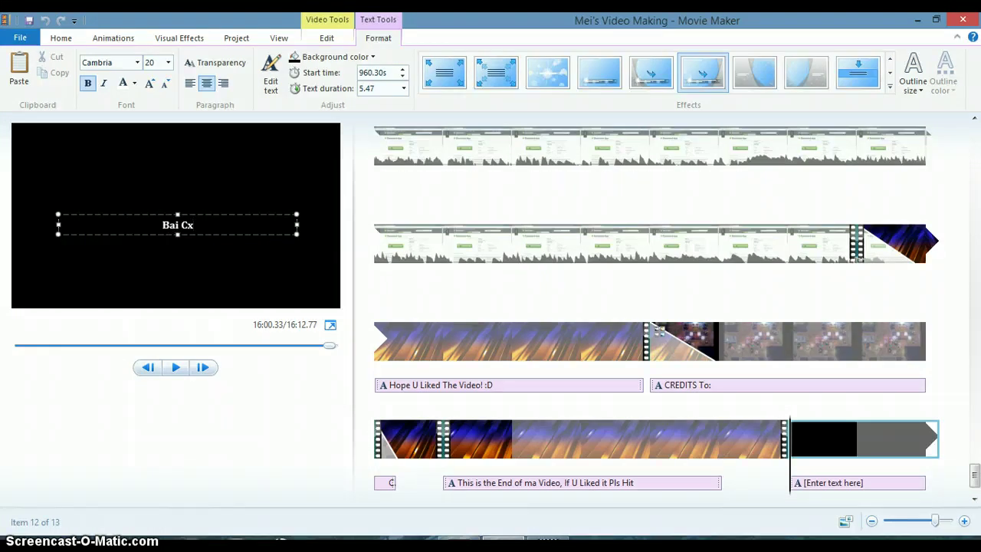
- Set the "Bai Cx" text to size 72 and reposition its box at the centre of the frame
{"action": "left_click_drag", "start_coordinate": [220, 225], "coordinate": [140, 234]}
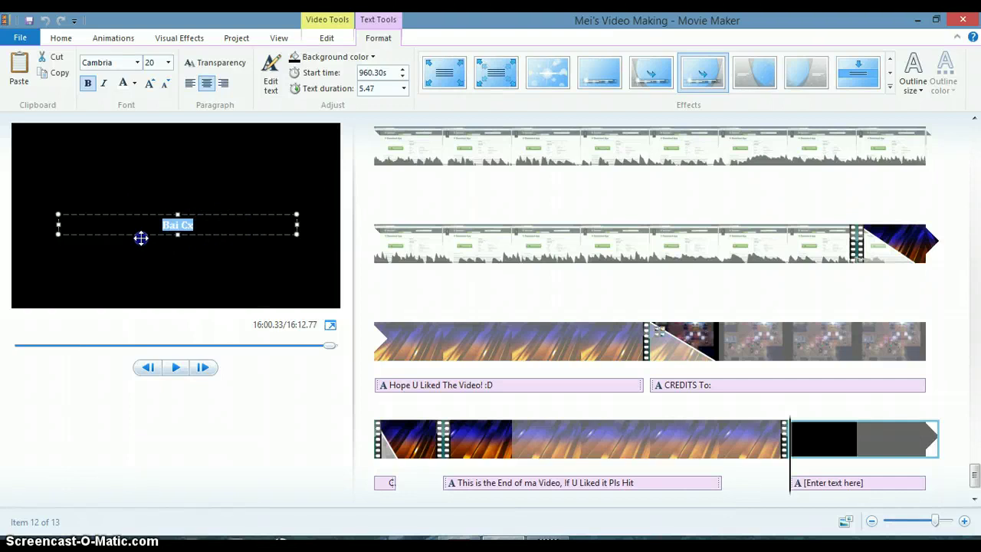
{"action": "left_click", "coordinate": [168, 62]}
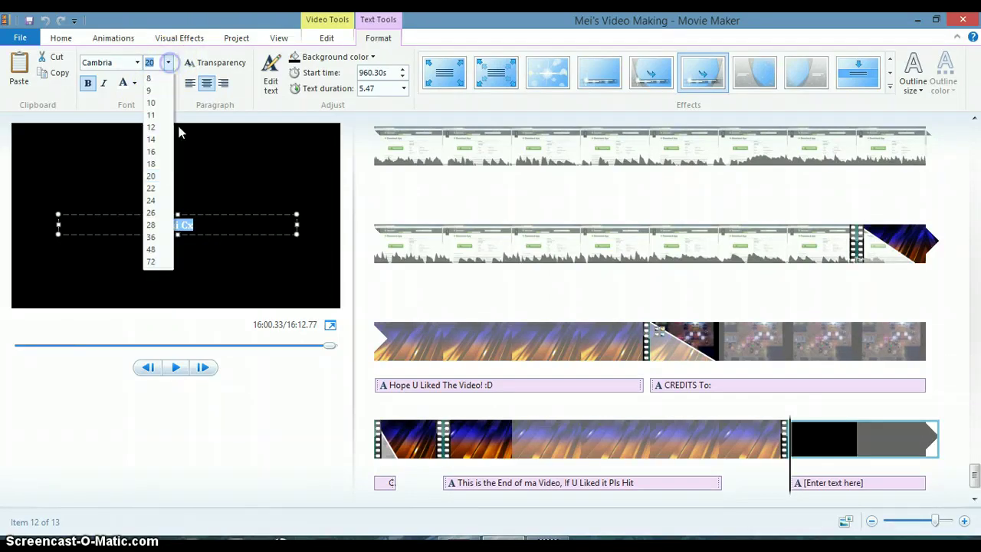
{"action": "left_click", "coordinate": [167, 262]}
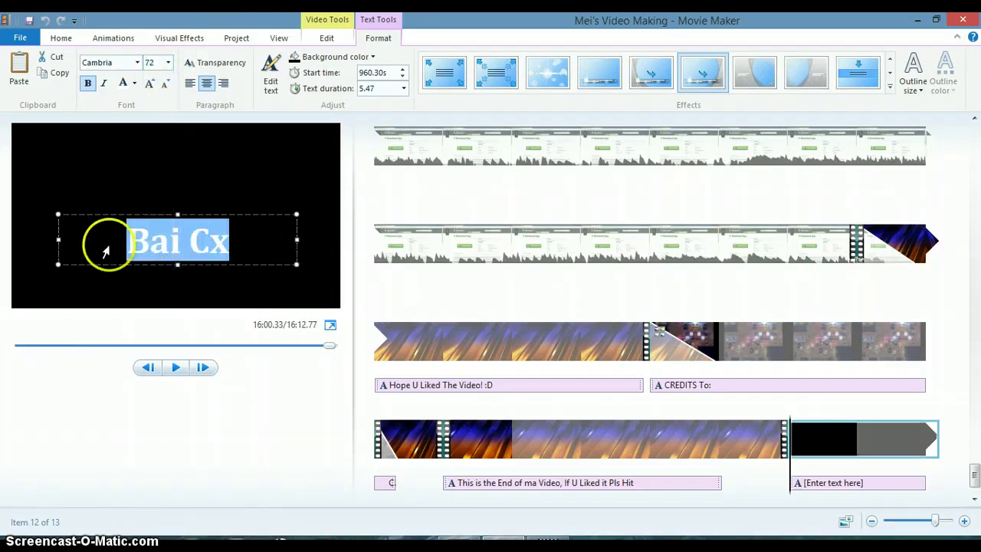
{"action": "left_click_drag", "start_coordinate": [61, 263], "coordinate": [53, 213]}
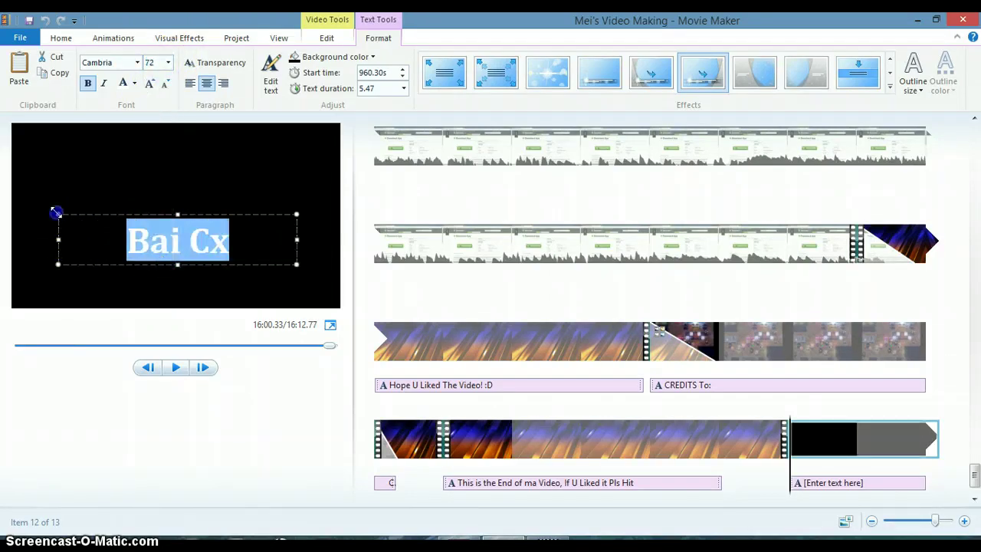
{"action": "left_click_drag", "start_coordinate": [42, 173], "coordinate": [39, 158]}
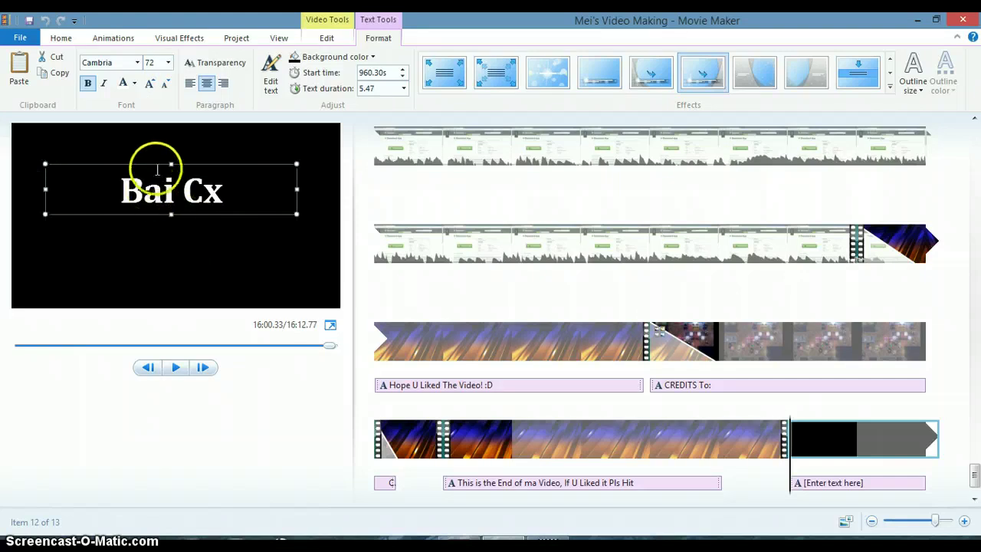
{"action": "left_click_drag", "start_coordinate": [154, 165], "coordinate": [153, 190]}
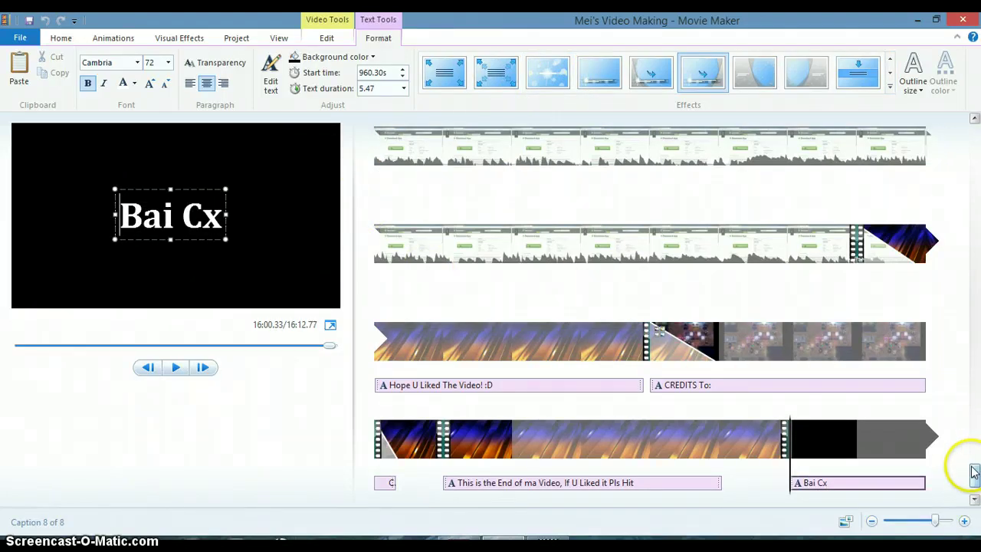
- Preview the "Bai Cx" caption from the start of the black clip
{"action": "scroll", "coordinate": [972, 454], "scroll_direction": "up", "scroll_amount": 1}
{"action": "left_click_drag", "start_coordinate": [972, 454], "coordinate": [962, 520]}
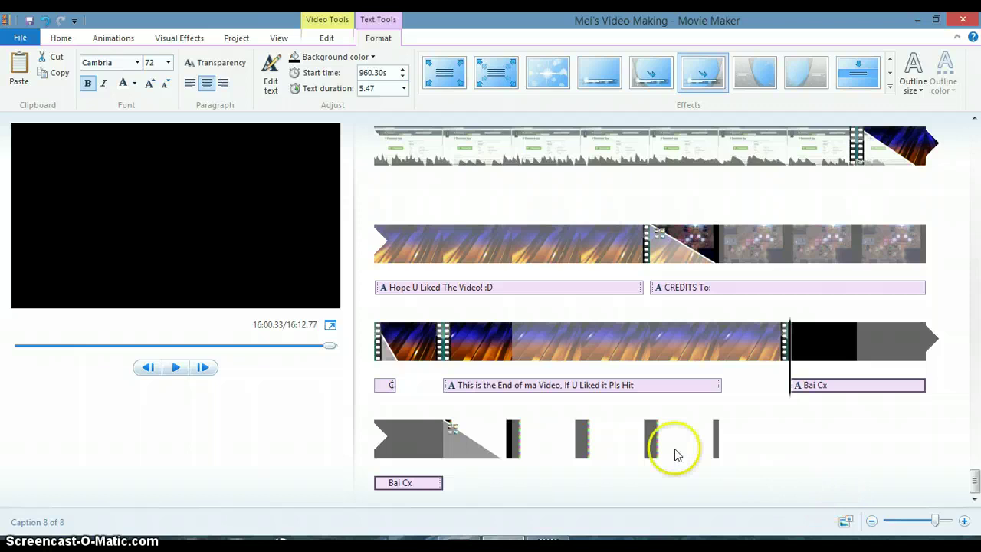
{"action": "left_click", "coordinate": [677, 452]}
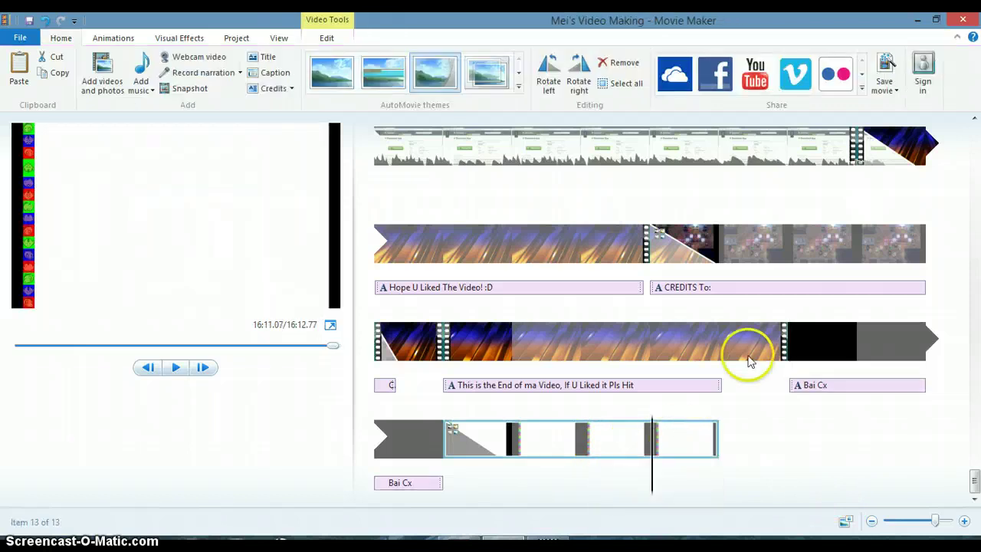
{"action": "left_click", "coordinate": [793, 341]}
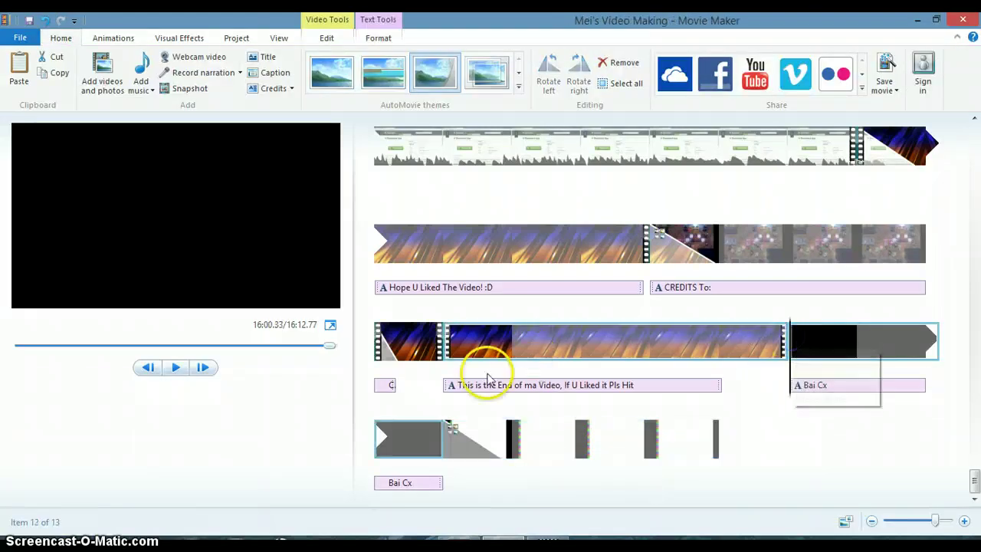
{"action": "left_click", "coordinate": [177, 369]}
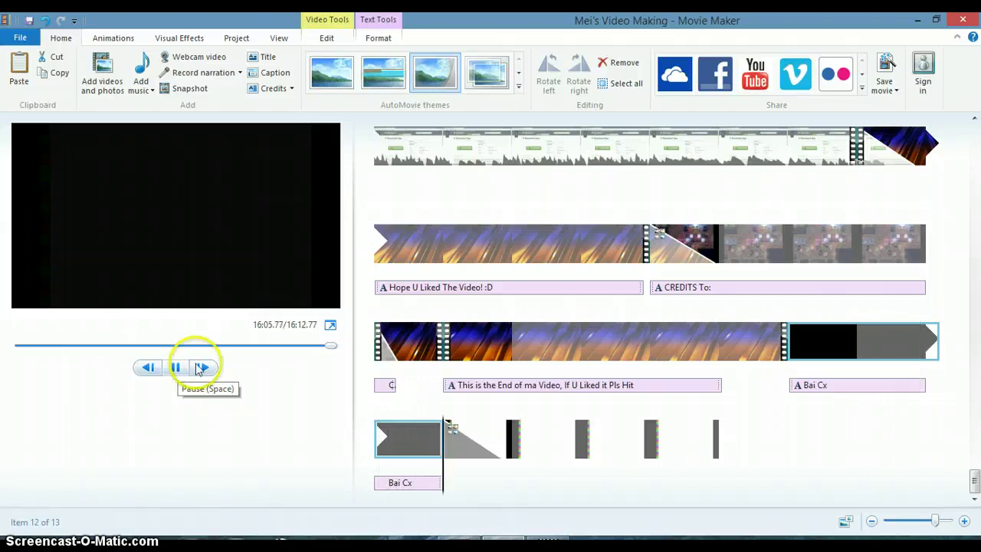
- Remove the white clip that follows the black "Bai Cx" clip at the end of the timeline
{"action": "right_click", "coordinate": [519, 434]}
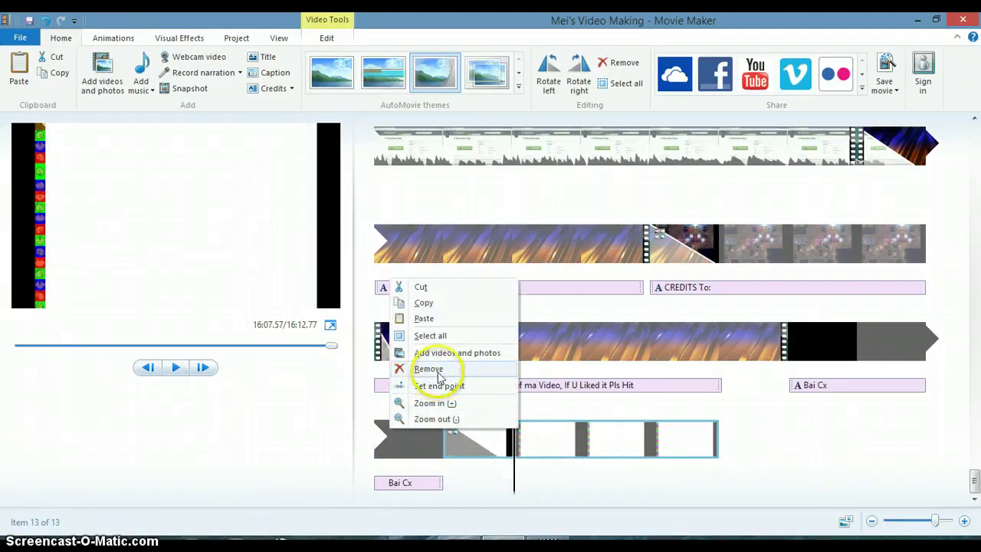
{"action": "left_click", "coordinate": [431, 369]}
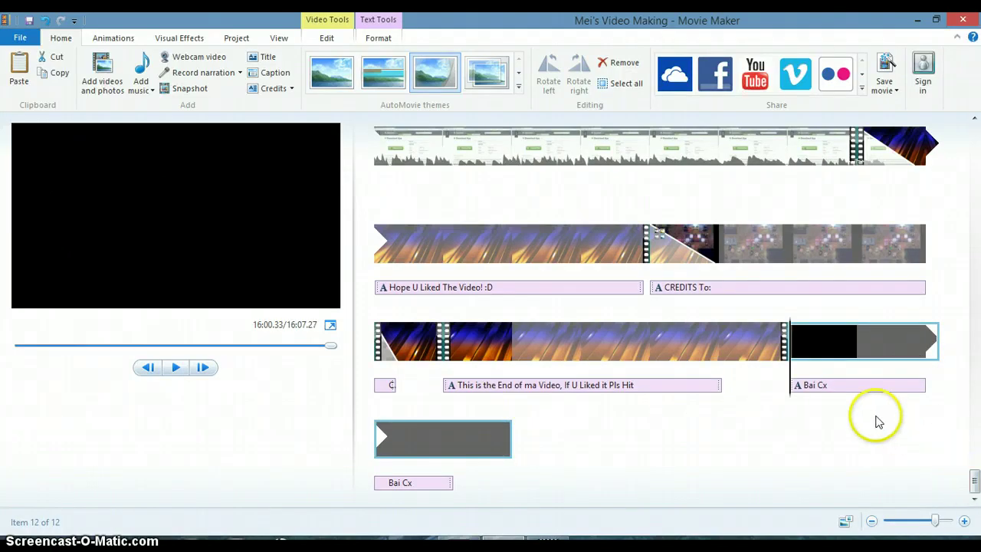
{"action": "scroll", "coordinate": [972, 485], "scroll_direction": "up", "scroll_amount": 1}
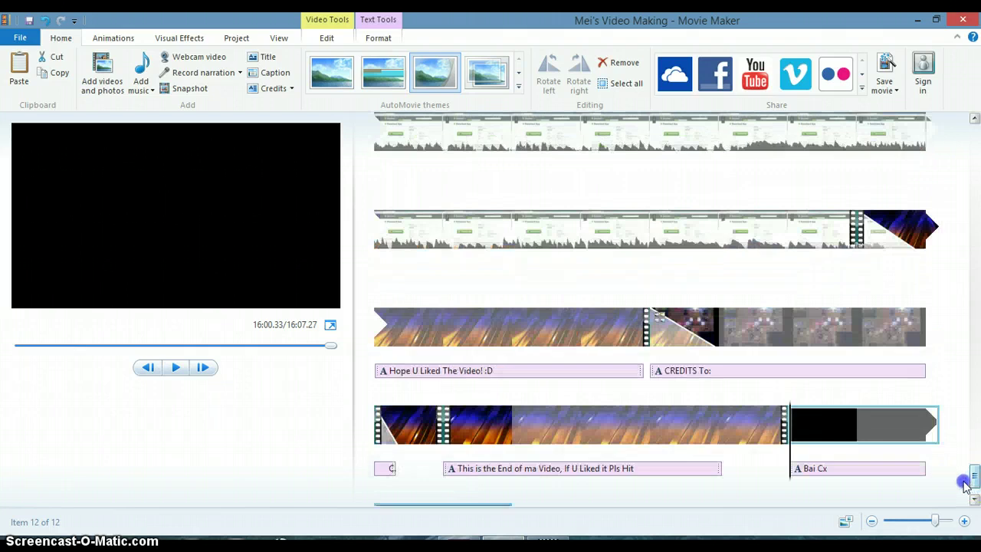
{"action": "scroll", "coordinate": [967, 491], "scroll_direction": "down", "scroll_amount": 1}
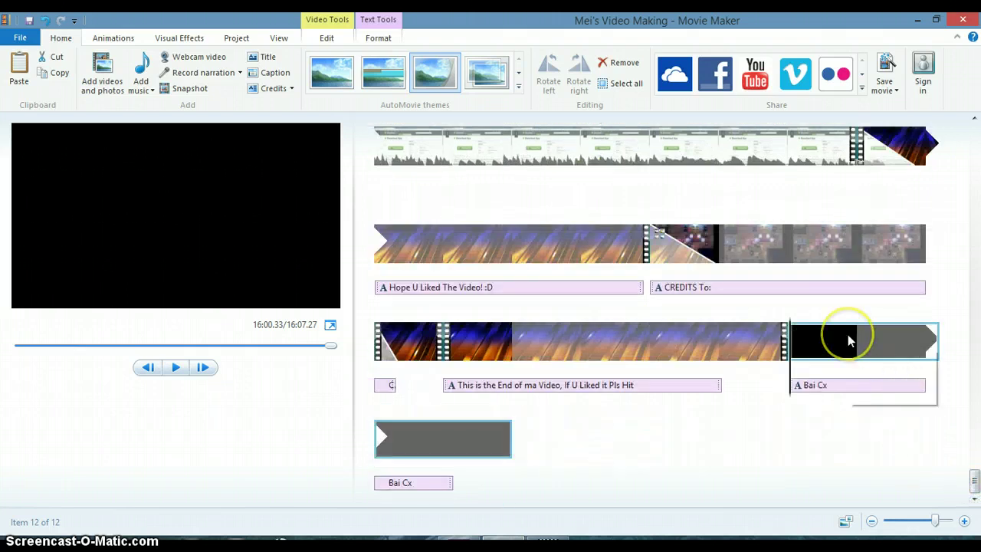
- Preview the "Bai Cx" caption on the black closing clip and look over the end of the timeline
{"action": "left_click", "coordinate": [176, 368]}
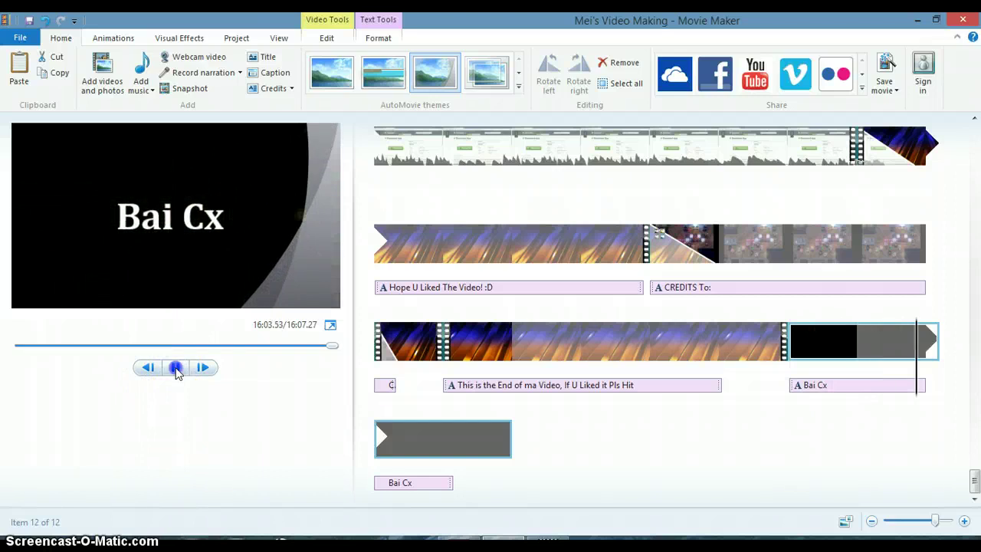
{"action": "left_click", "coordinate": [460, 388]}
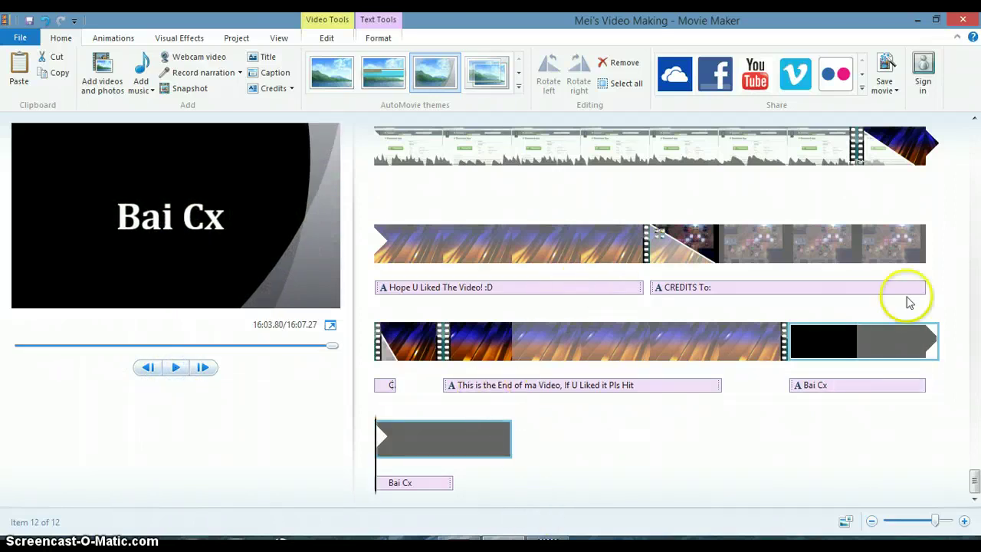
{"action": "scroll", "coordinate": [968, 483], "scroll_direction": "up", "scroll_amount": 5}
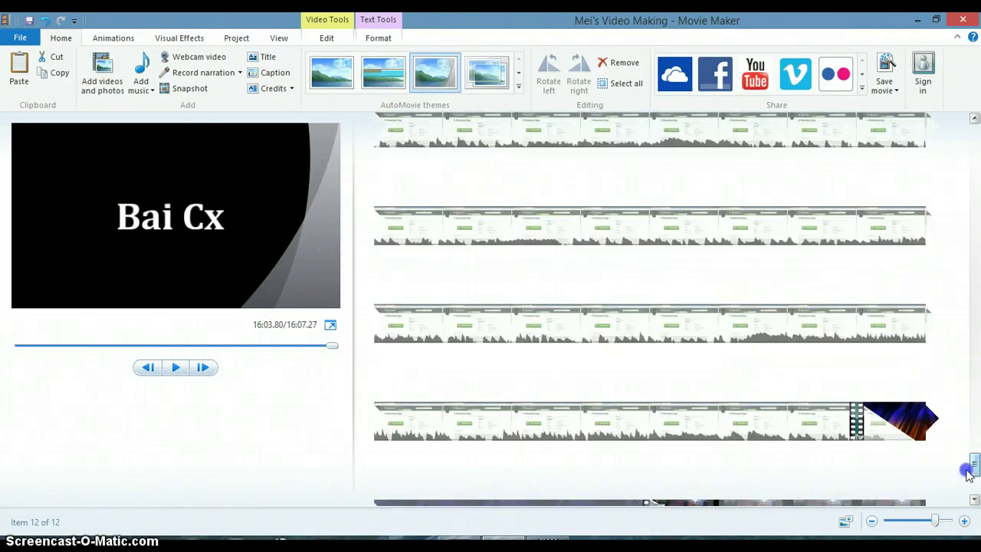
{"action": "scroll", "coordinate": [969, 491], "scroll_direction": "down", "scroll_amount": 2}
{"action": "scroll", "coordinate": [972, 493], "scroll_direction": "down", "scroll_amount": 2}
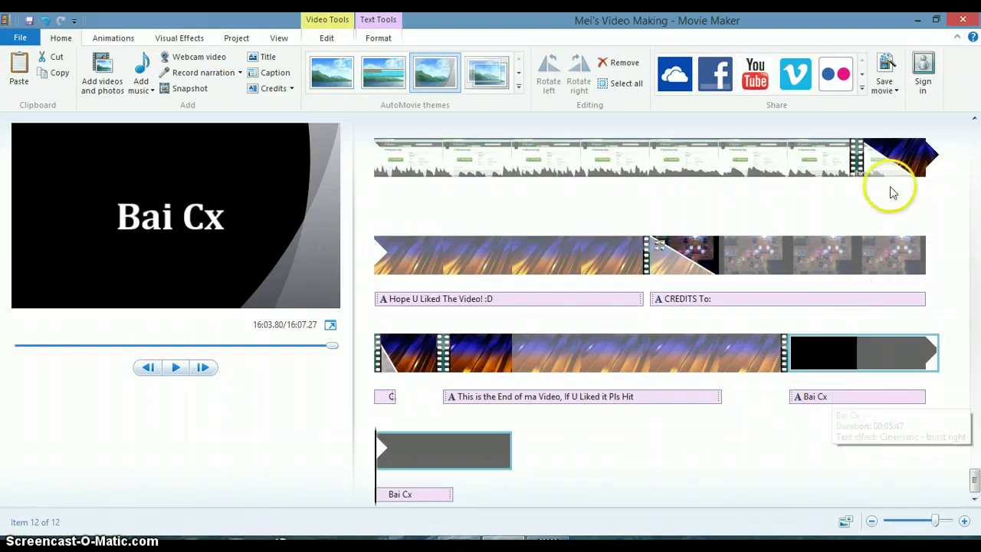
- Add Kai_Engel_-_04_-_Moonlight_Reprise.mp3 from the Downloads folder as music, with the first closing clip selected
{"action": "left_click", "coordinate": [877, 163]}
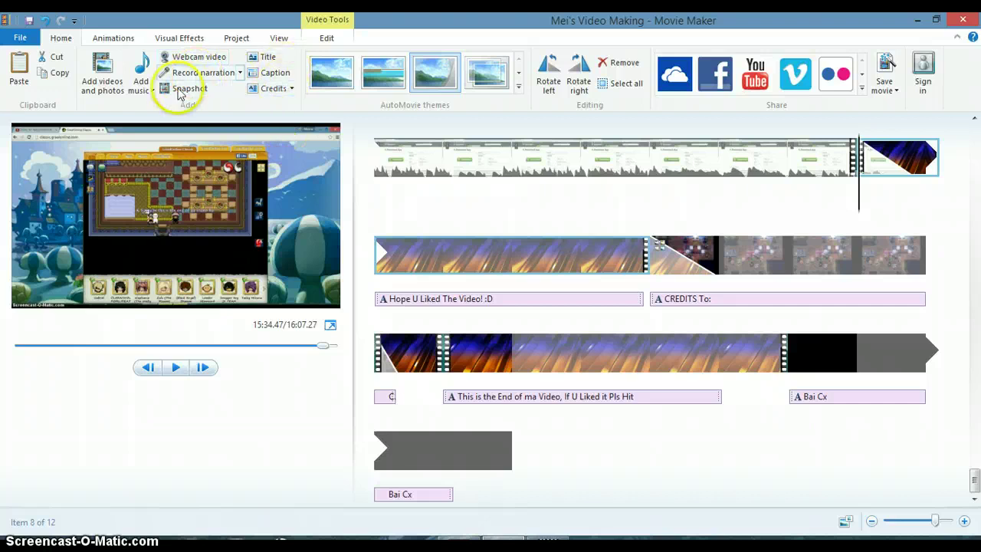
{"action": "left_click", "coordinate": [142, 89]}
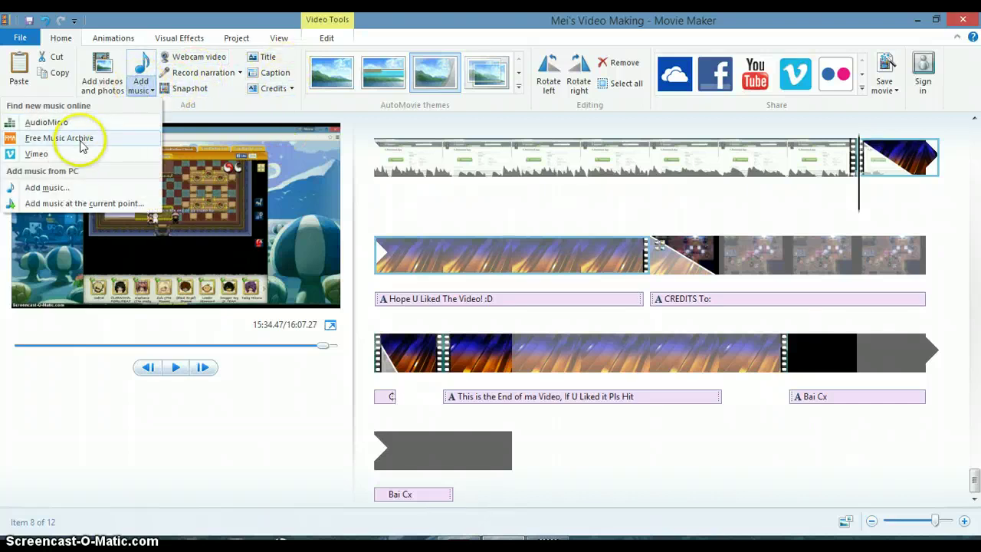
{"action": "left_click", "coordinate": [73, 187]}
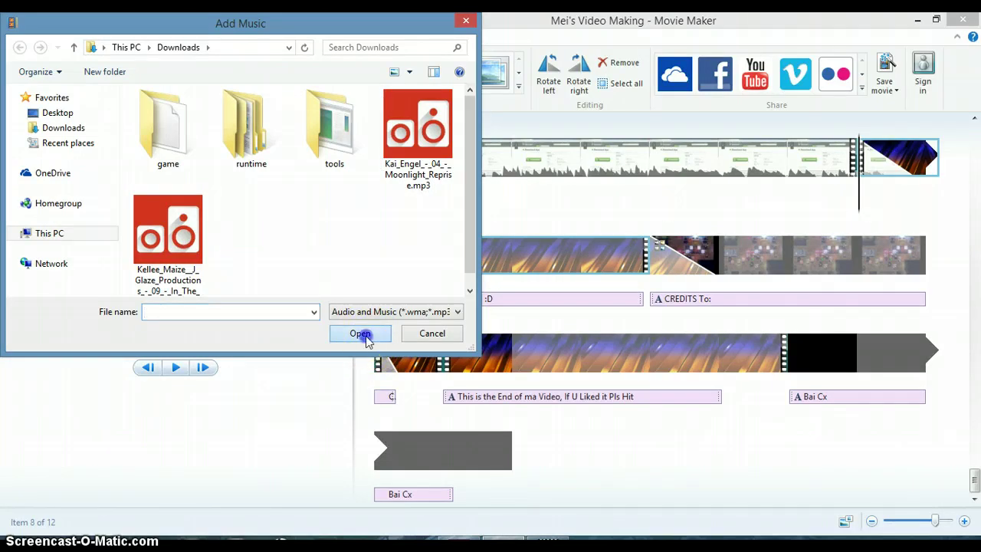
{"action": "left_click", "coordinate": [433, 148]}
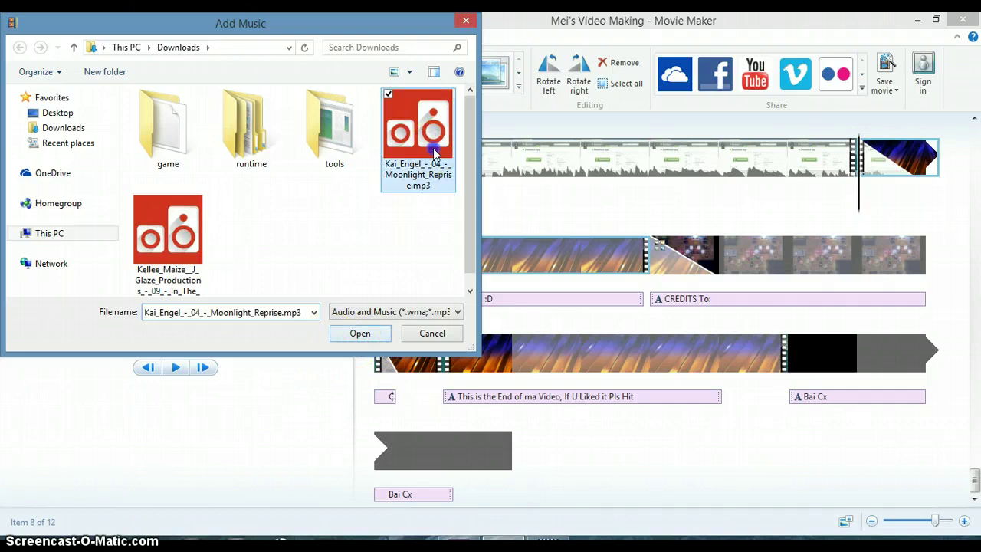
{"action": "left_click", "coordinate": [354, 334]}
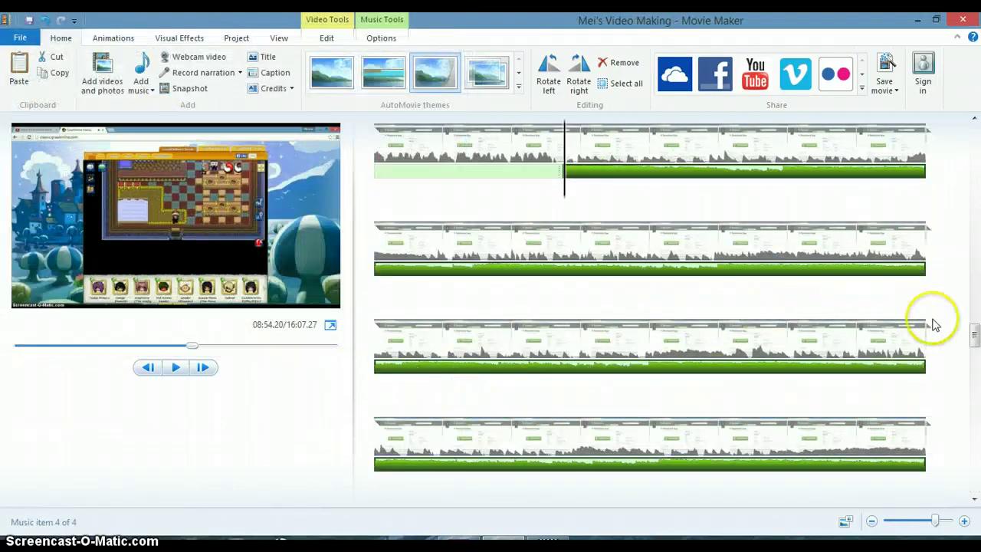
- Check where the added Moonlight Reprise music falls against the closing clips and remove it from the timeline
{"action": "left_click_drag", "start_coordinate": [973, 336], "coordinate": [970, 497]}
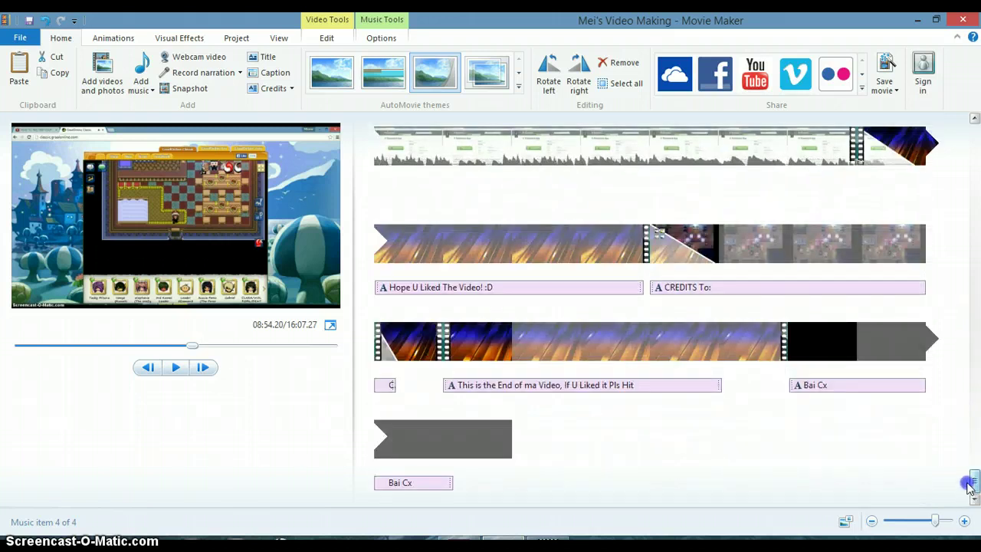
{"action": "left_click", "coordinate": [683, 231]}
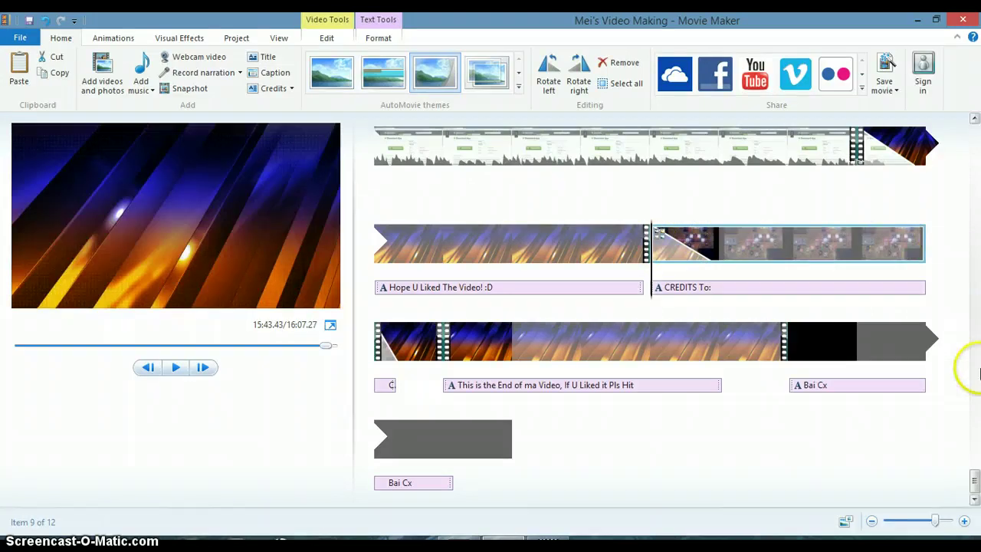
{"action": "left_click_drag", "start_coordinate": [975, 480], "coordinate": [975, 388]}
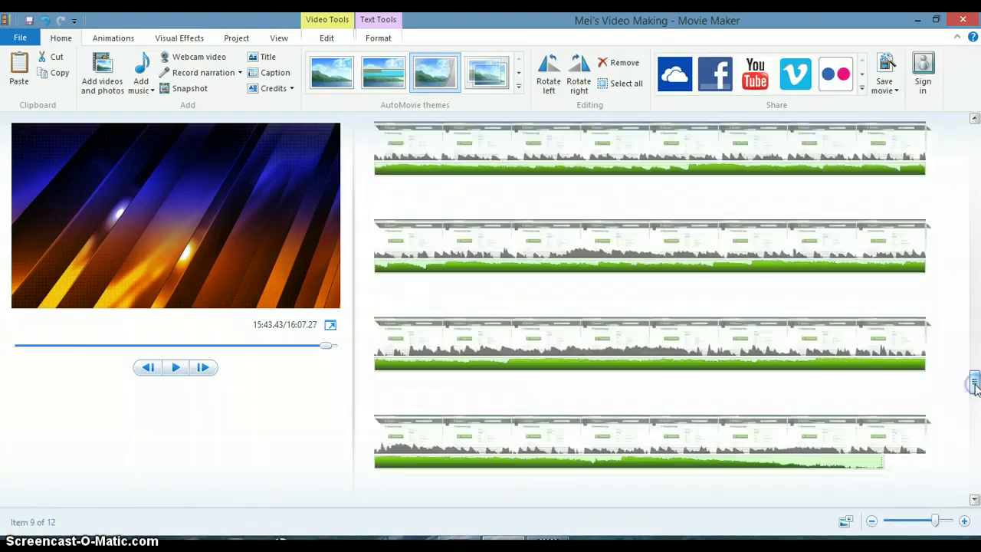
{"action": "left_click", "coordinate": [768, 463]}
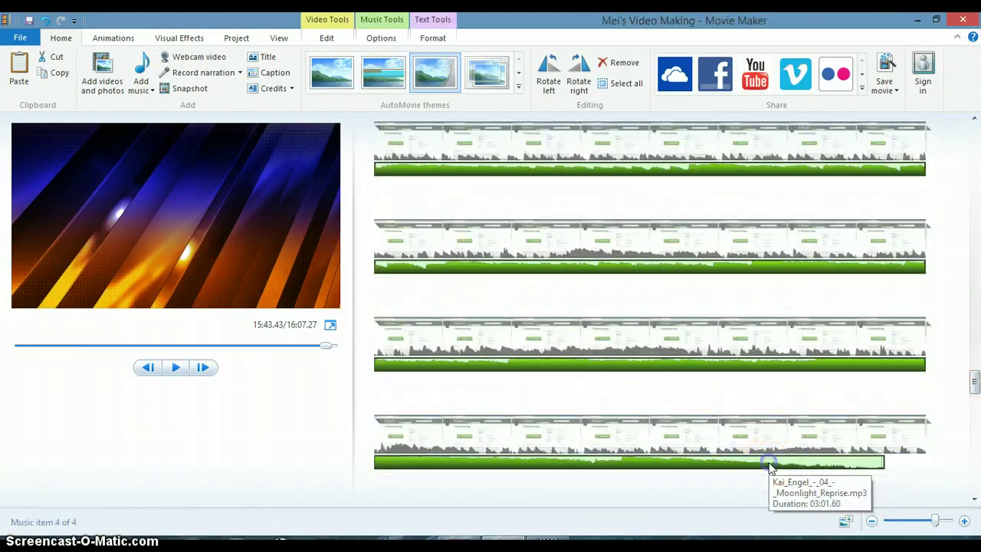
{"action": "right_click", "coordinate": [770, 468]}
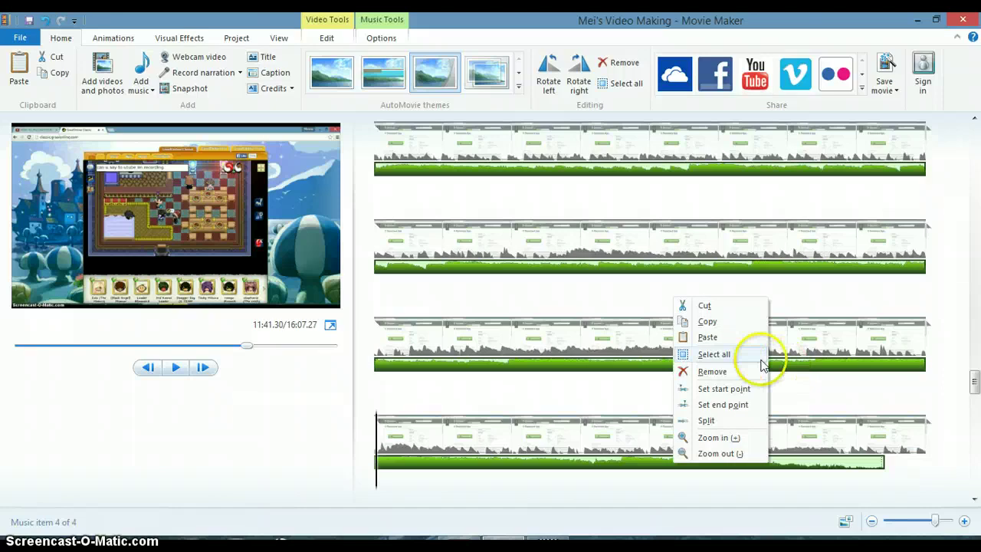
{"action": "left_click", "coordinate": [713, 372]}
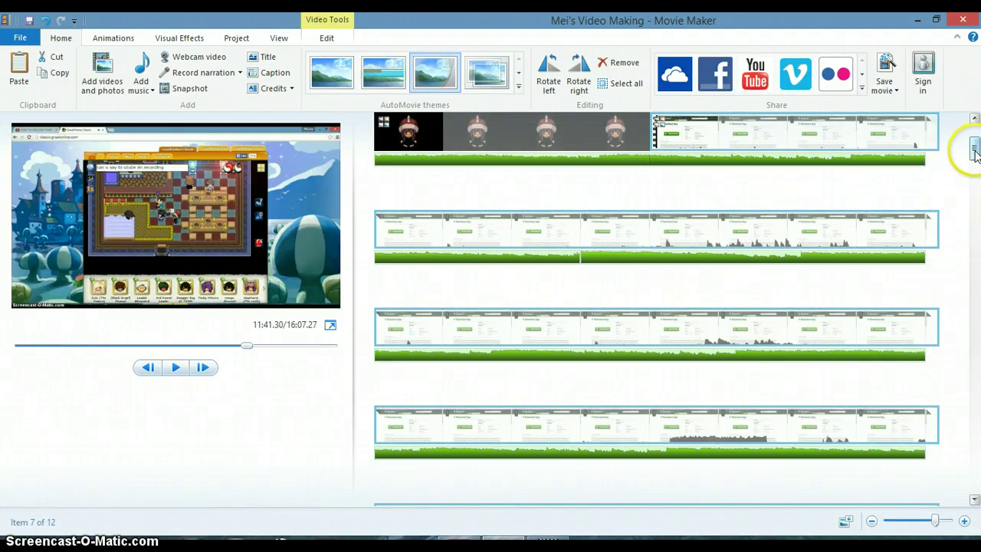
- Play back the gameplay clip around the fade-out of the "In The Night" remix to check how the music ends
{"action": "left_click_drag", "start_coordinate": [969, 146], "coordinate": [962, 335]}
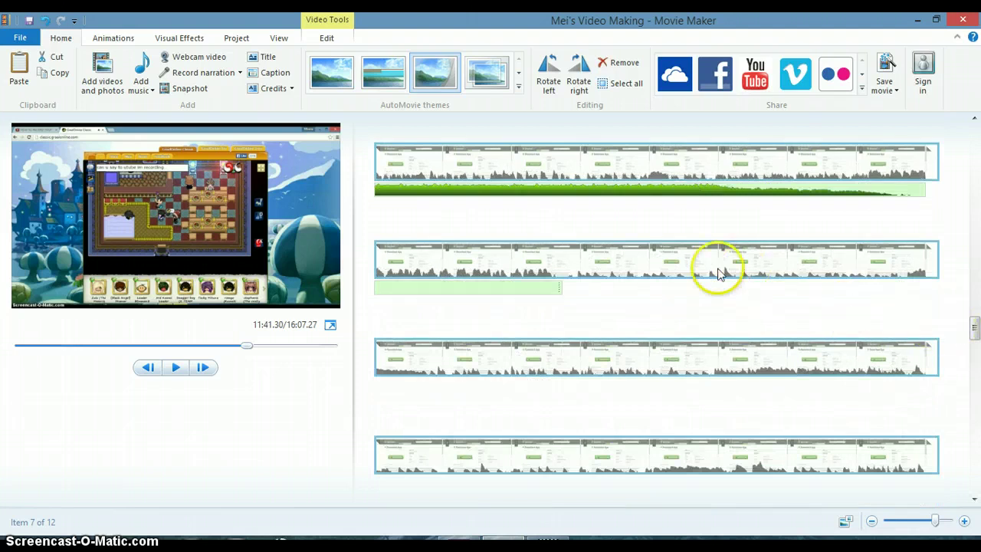
{"action": "left_click", "coordinate": [534, 286]}
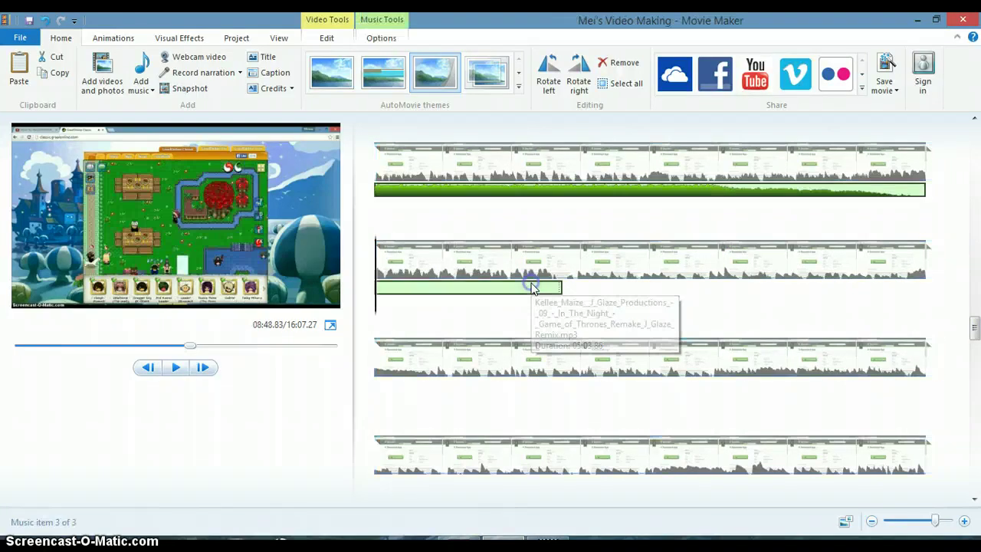
{"action": "left_click", "coordinate": [176, 367]}
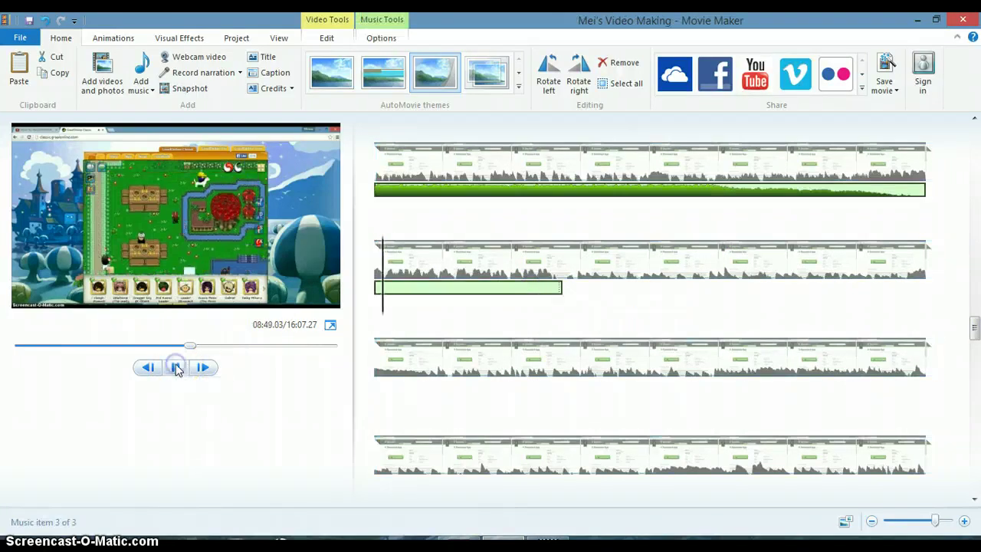
{"action": "left_click", "coordinate": [429, 184]}
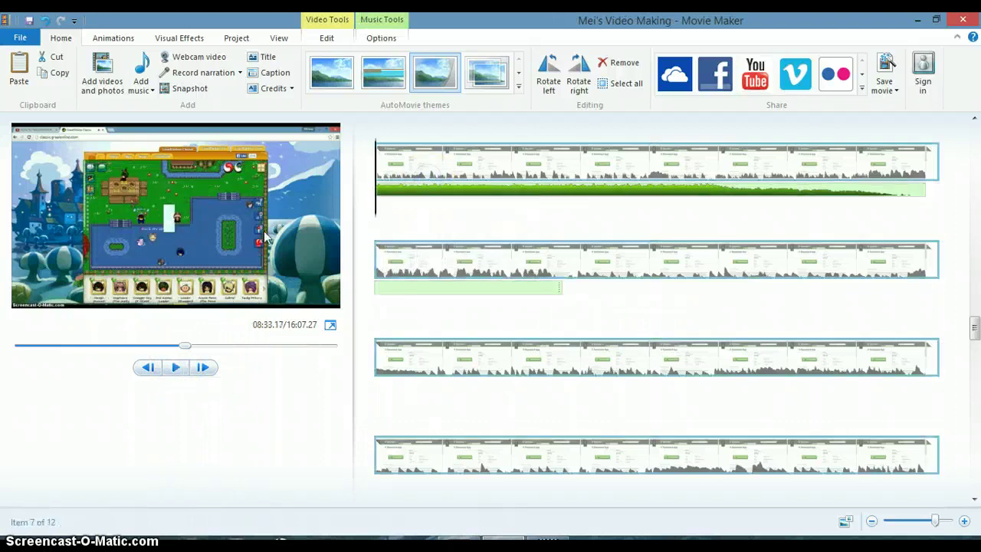
{"action": "left_click", "coordinate": [175, 367]}
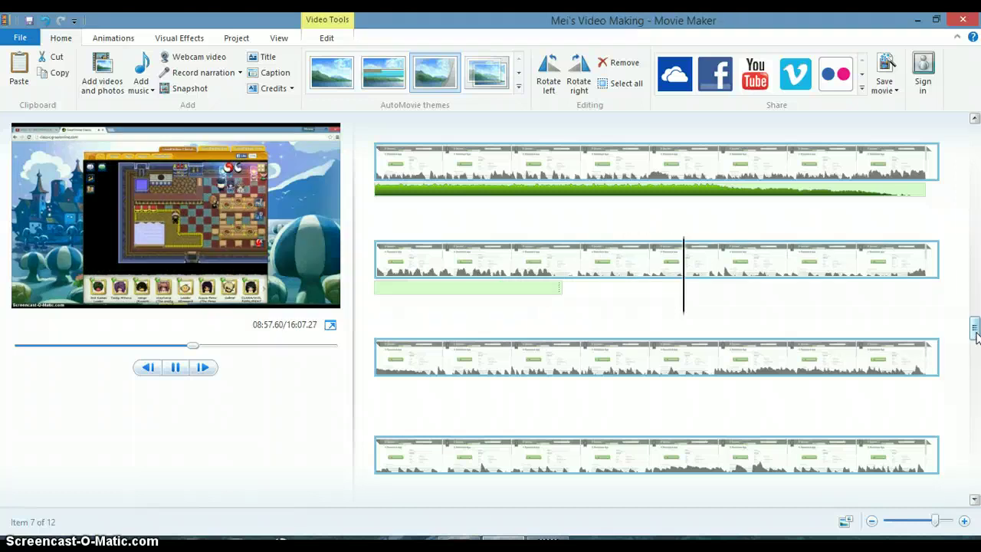
- Move the playhead back to about 07:20 in the gameplay clip, where the music is still playing
{"action": "left_click_drag", "start_coordinate": [976, 337], "coordinate": [958, 294]}
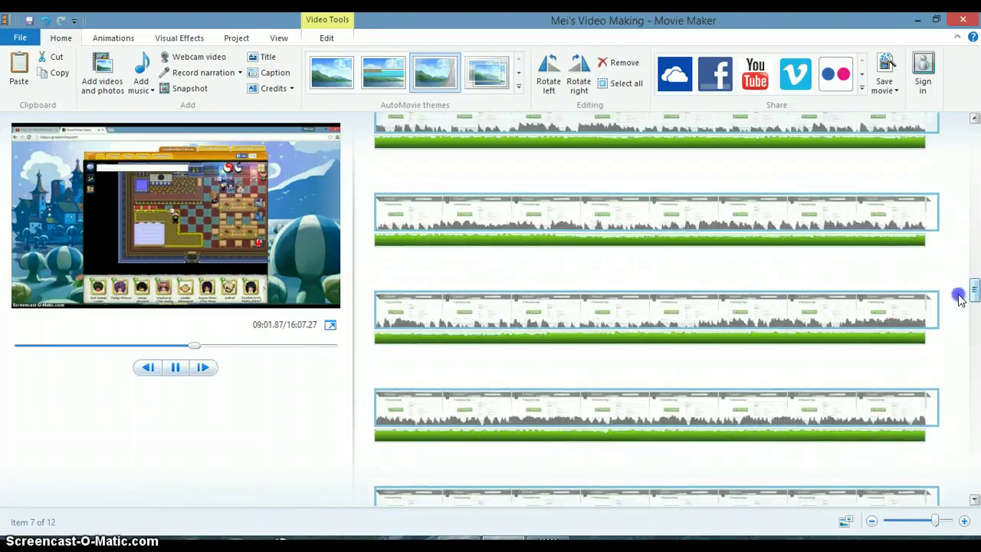
{"action": "left_click", "coordinate": [632, 311]}
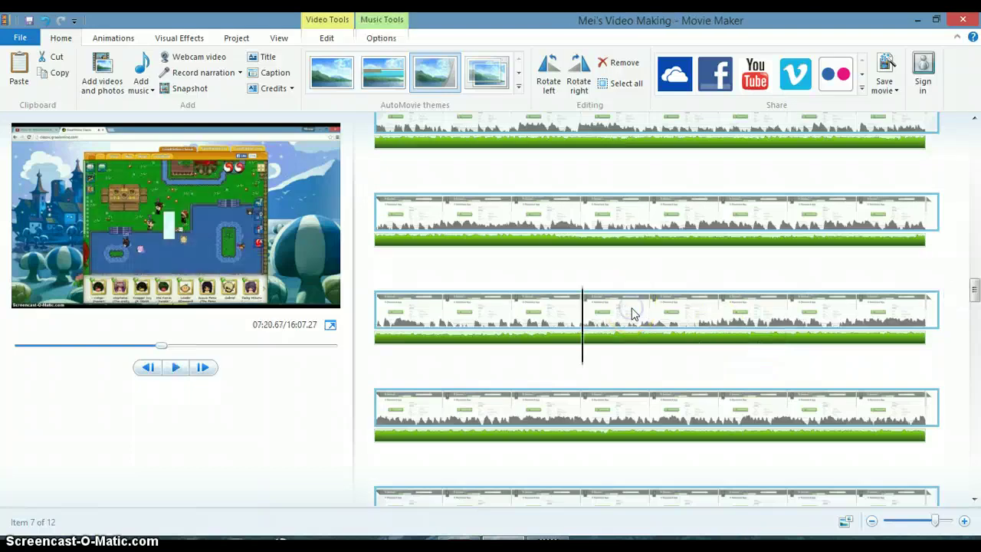